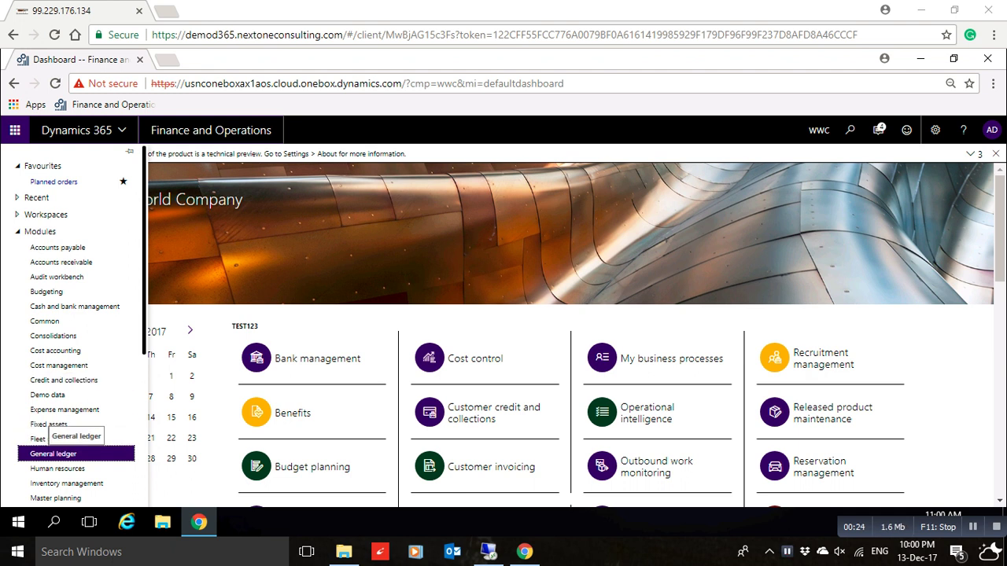
- Open the Main accounts page from the General ledger's chart of accounts
left_click(52, 454)
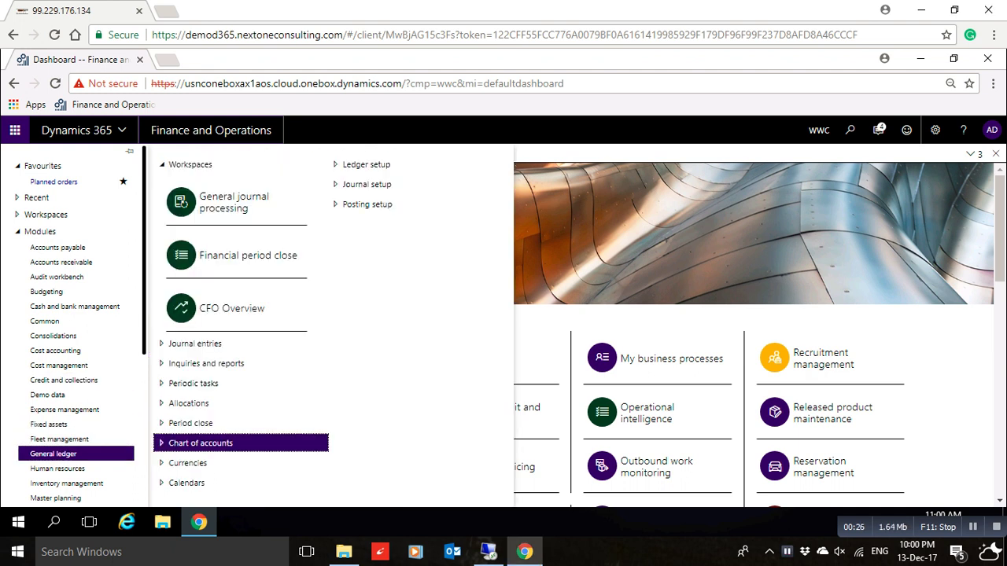
left_click(201, 442)
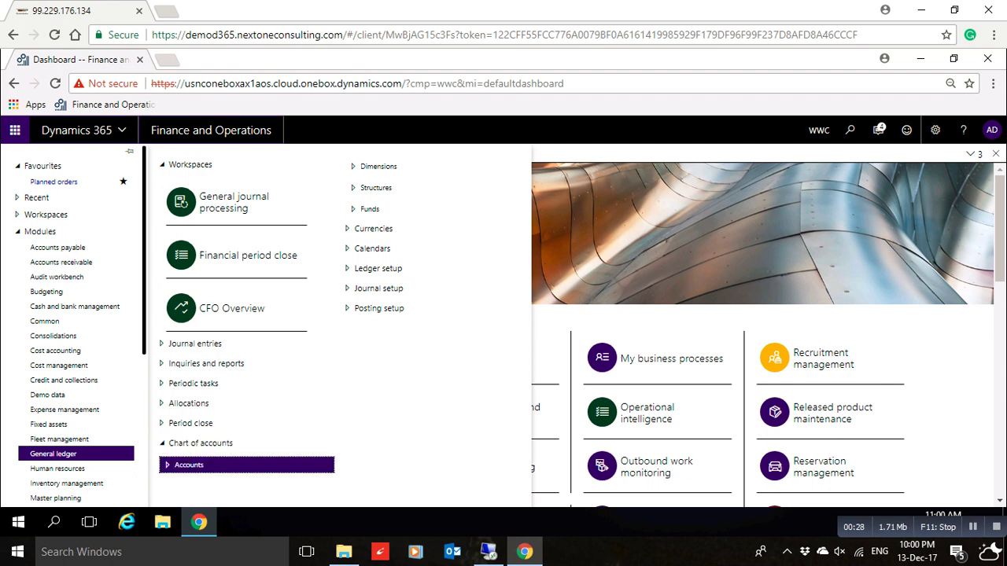
left_click(189, 465)
left_click(203, 483)
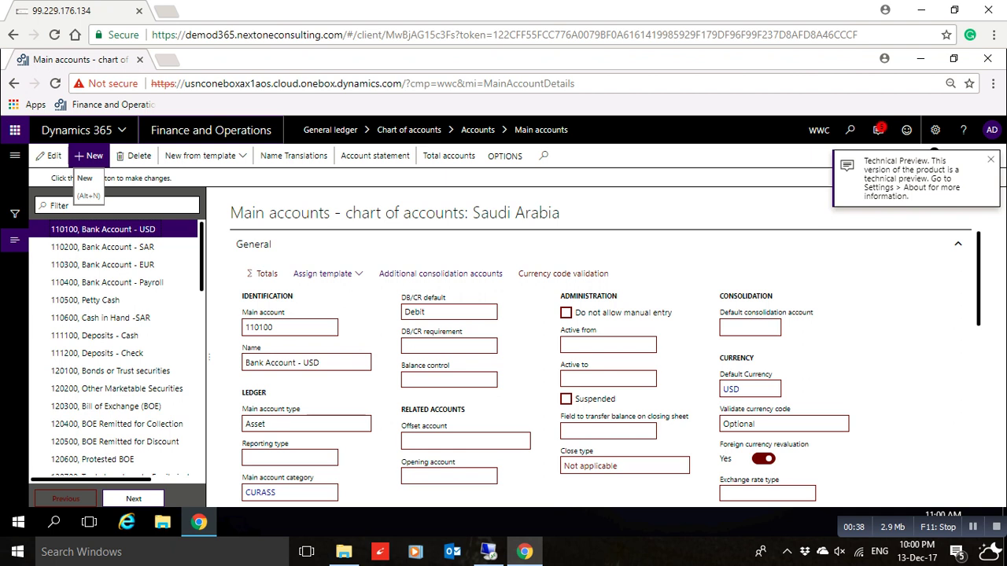
- Create a new main account with the number 110700 in the Saudi Arabia chart of accounts
left_click(89, 156)
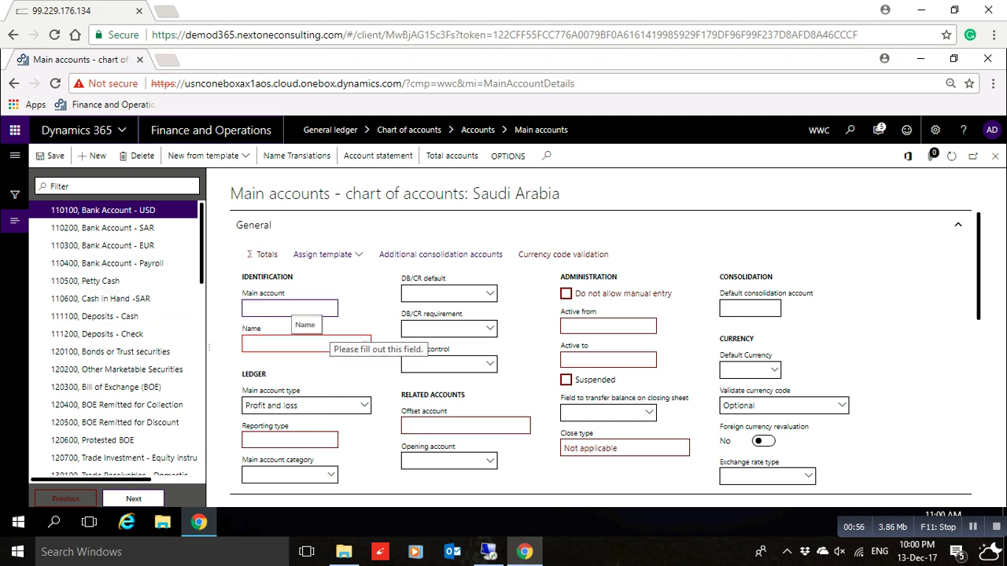
type("11")
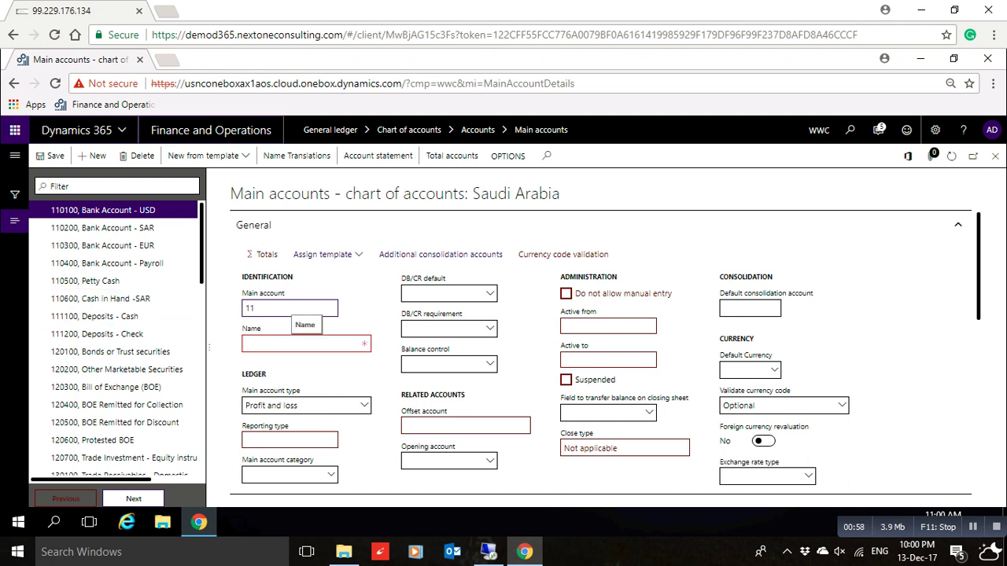
type("0700")
- Name the new main account "Cash at Branches"
left_click(321, 343)
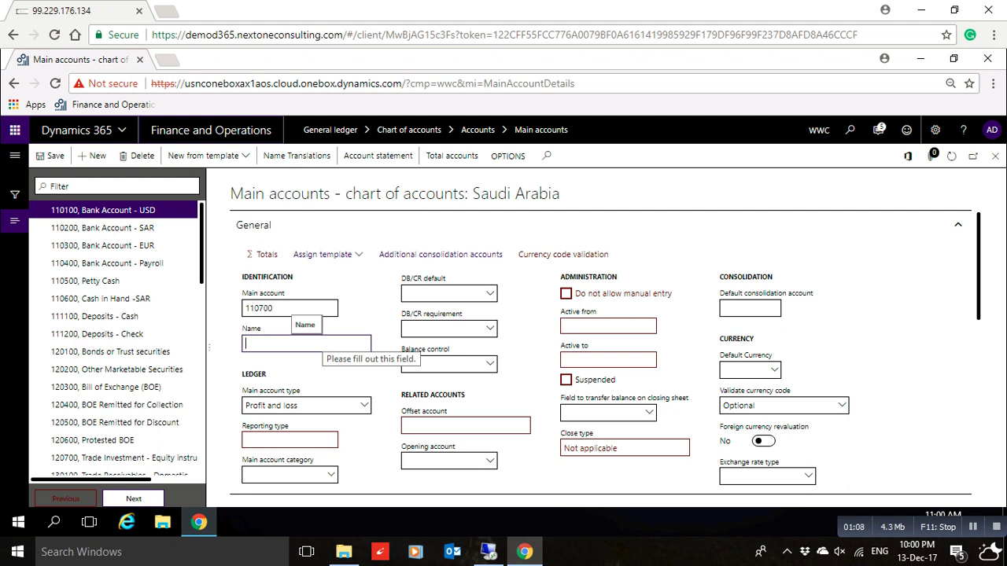
key("Caps_Lock")
type("Cash")
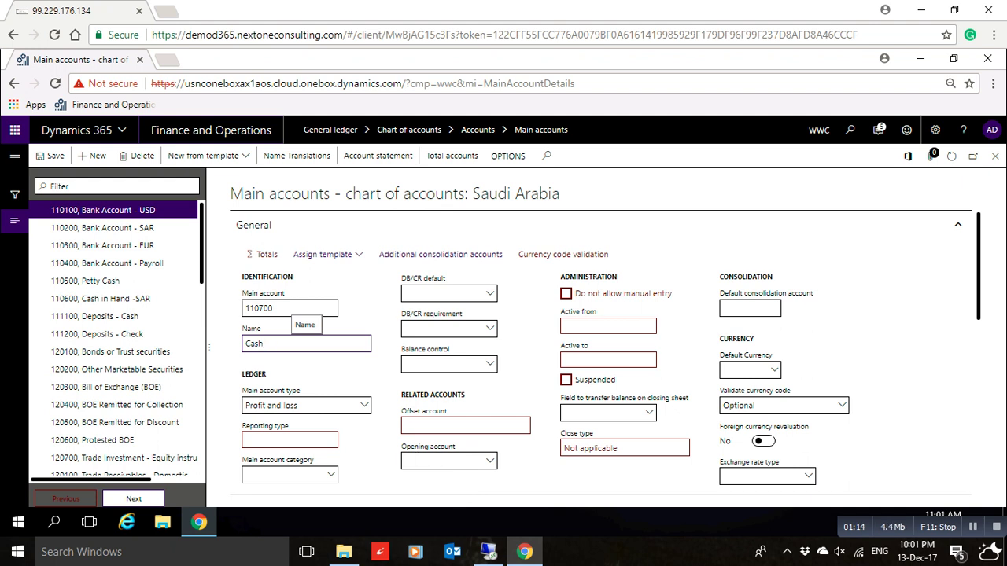
type("at")
key("Caps_Lock")
type("B")
key("Caps_Lock")
type("ranches")
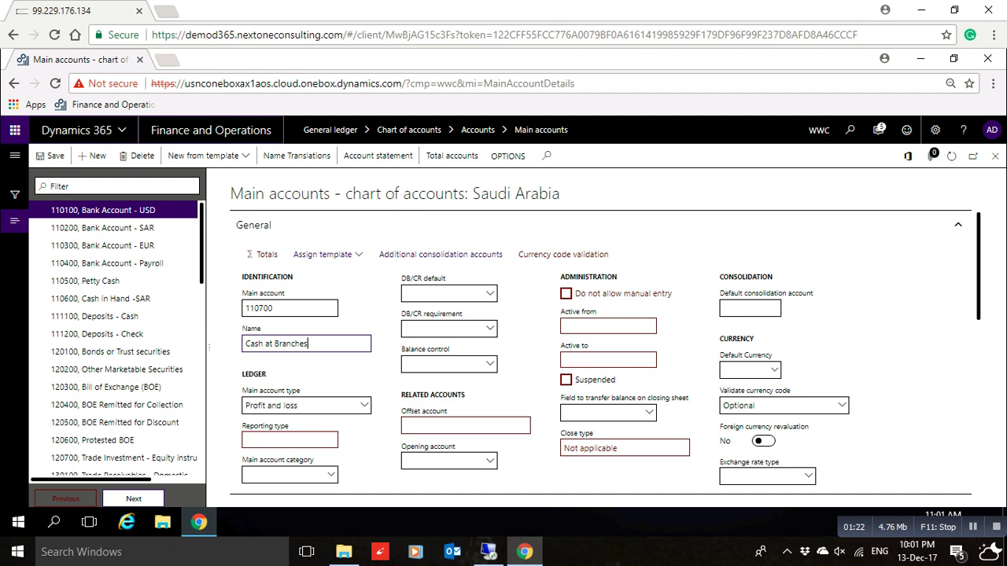
- Examine the available main account types, from Profit and loss, Revenue and Expense through Balance sheet, Asset, Liability, Equity, Total and Reporting
key("Tab")
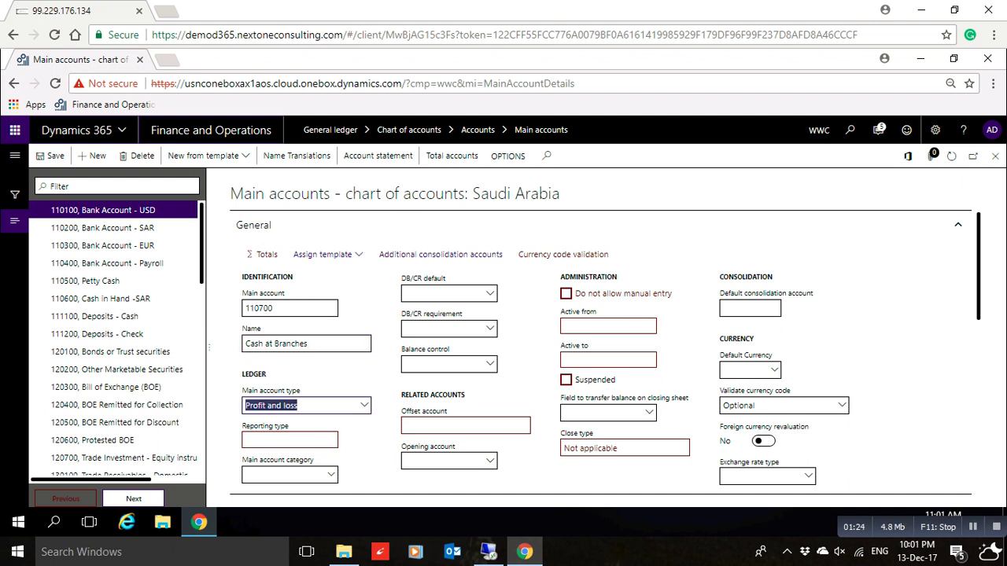
key("alt+Down")
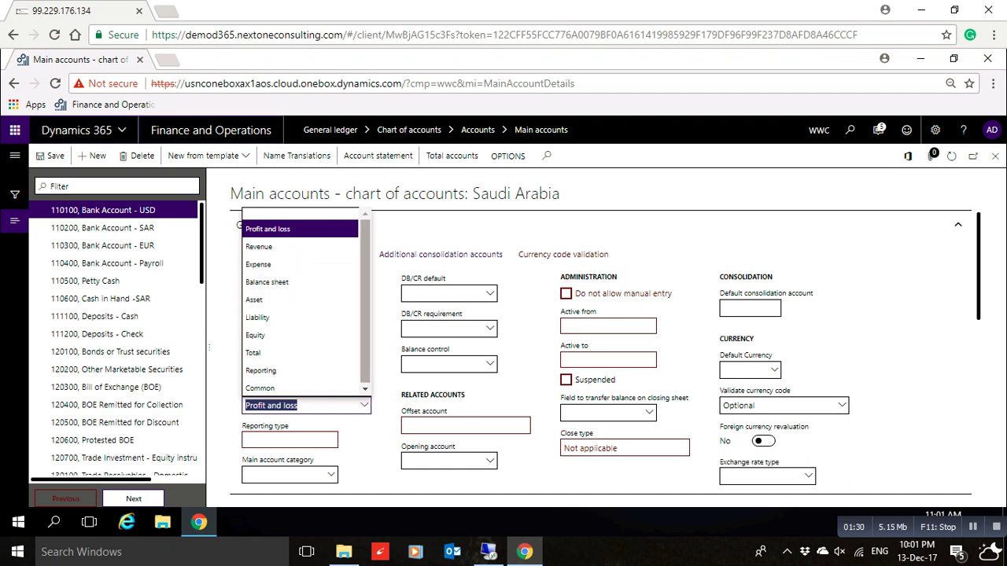
left_click_drag(365, 301, 365, 301)
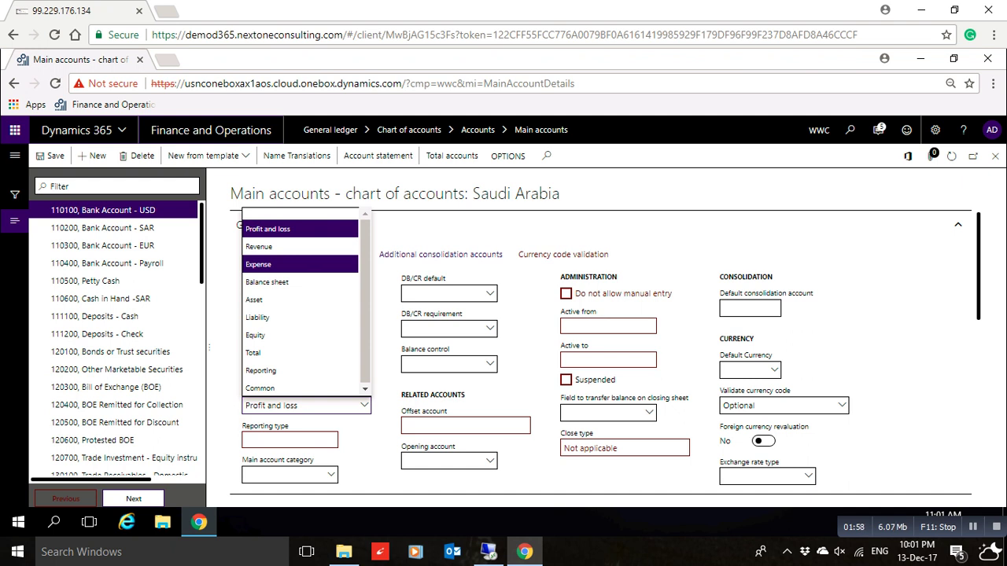
key("Up")
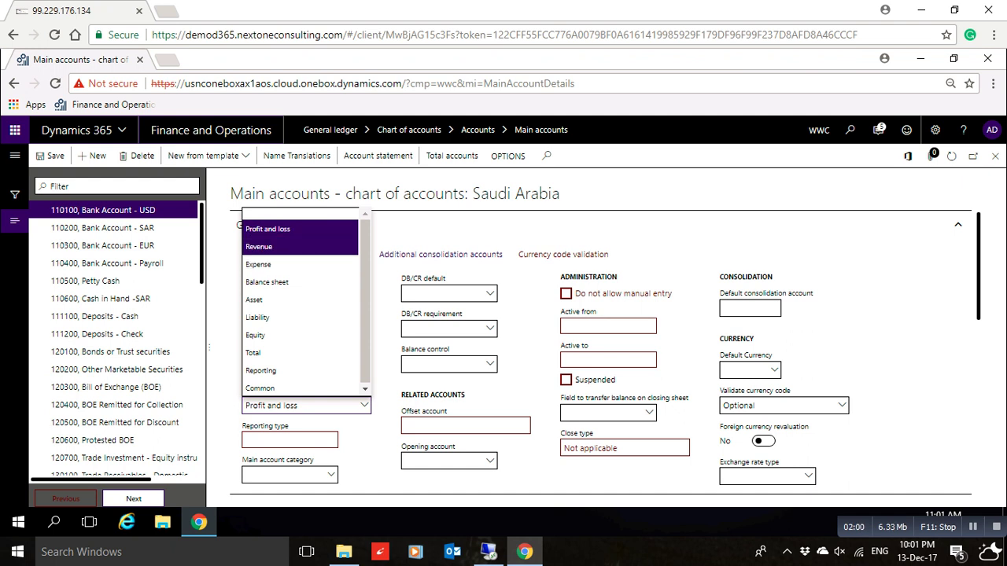
key("Down")
key("Down")
key("Down")
key("Down")
key("Down")
key("Down")
key("Up")
key("Up")
key("Up")
key("Up")
key("Up")
key("Up")
key("Up")
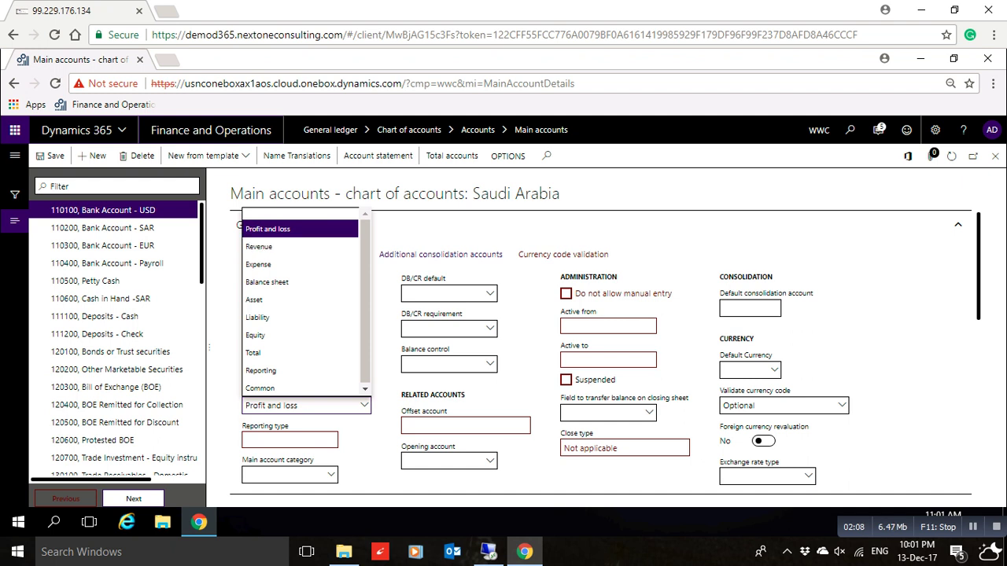
key("Down")
key("Down")
key("Down")
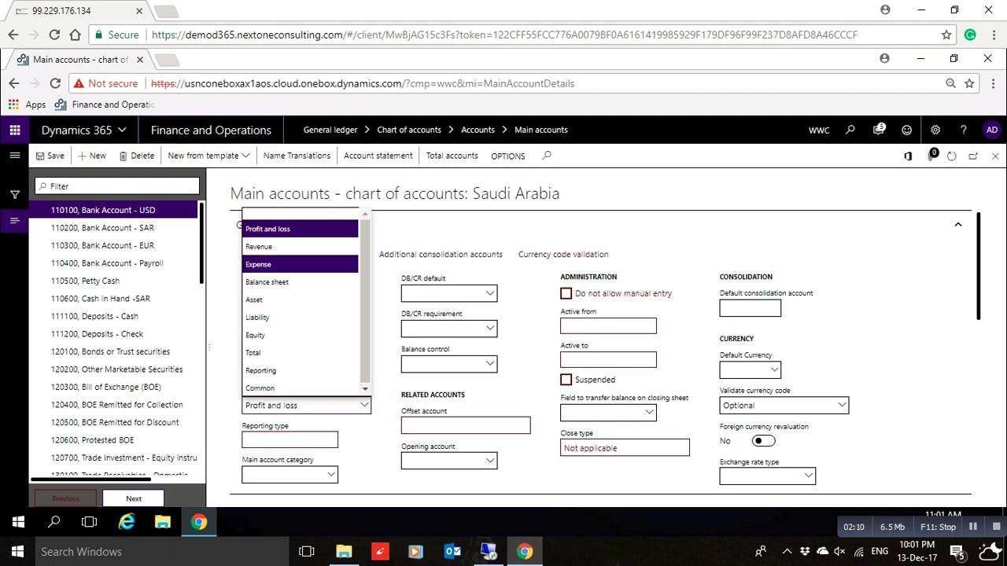
key("Up")
key("Up")
key("Up")
key("Down")
key("Down")
key("Down")
key("Down")
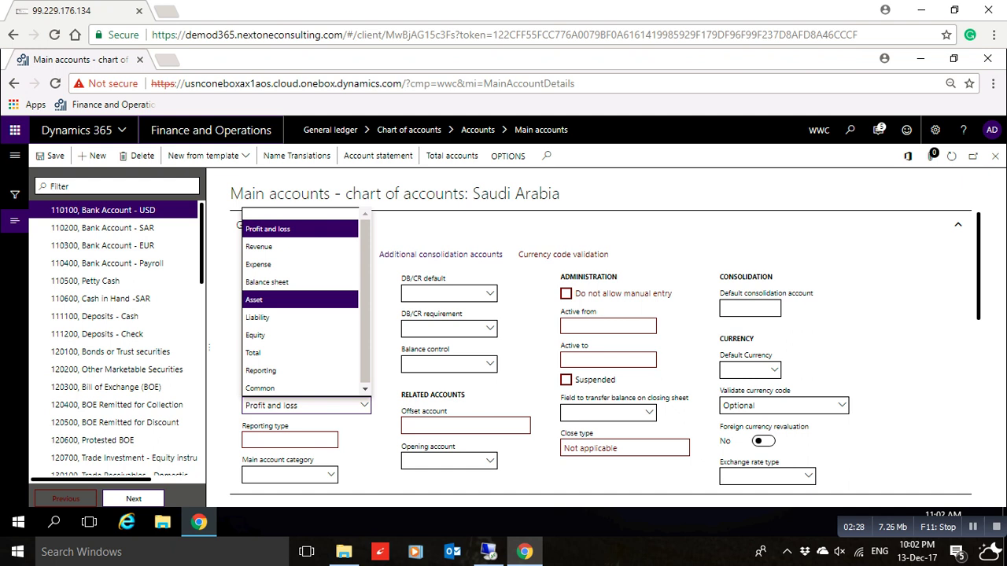
key("Down")
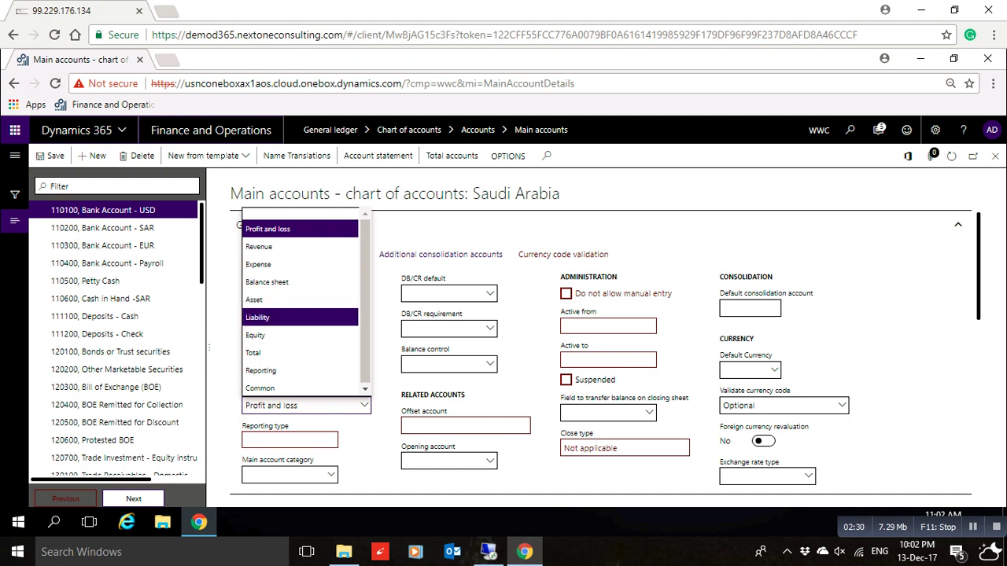
key("Down")
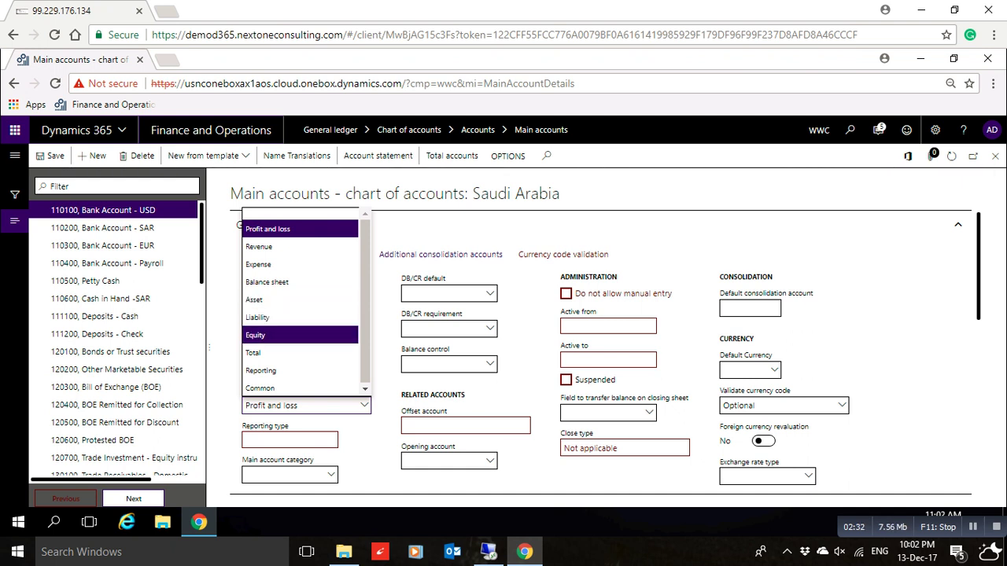
key("Up")
key("Up")
key("Down")
key("Down")
key("Up")
key("Up")
key("Down")
key("Down")
key("Up")
key("Up")
key("Down")
key("Up")
key("Down")
key("Down")
key("Up")
key("Down")
key("Up")
key("Up")
key("Up")
key("Down")
key("Down")
key("Up")
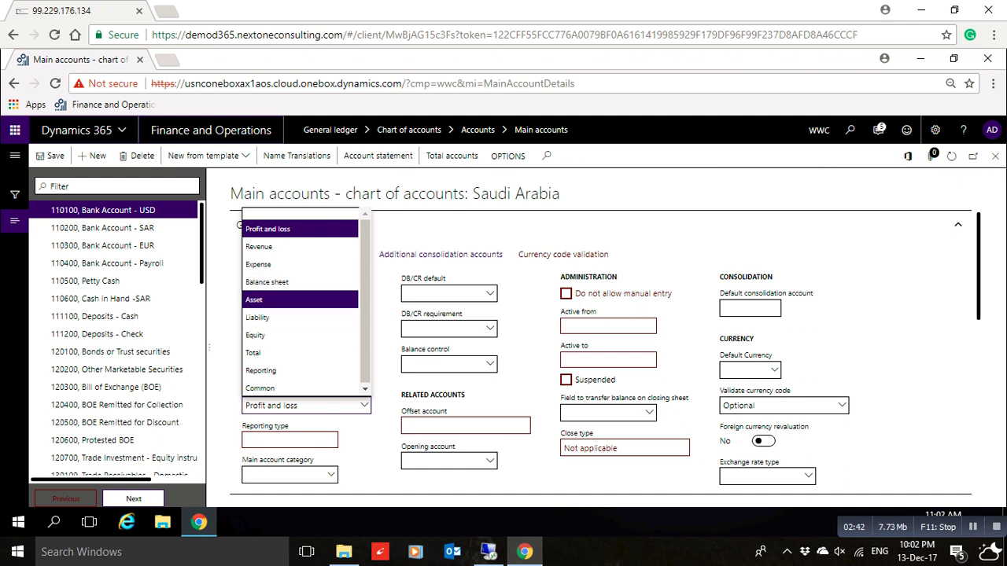
key("Down")
key("Down")
key("Up")
key("Up")
key("Up")
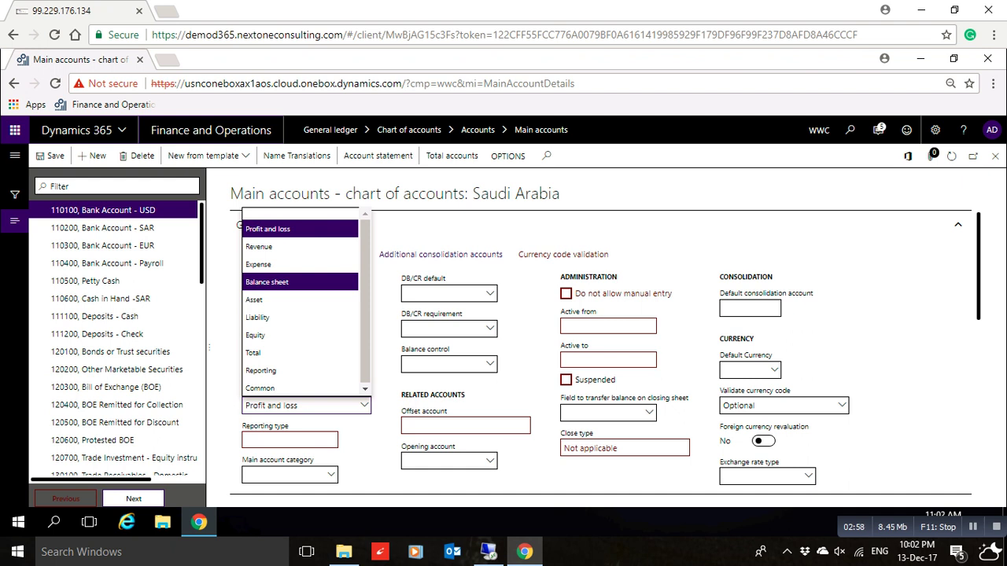
key("Down")
key("Down")
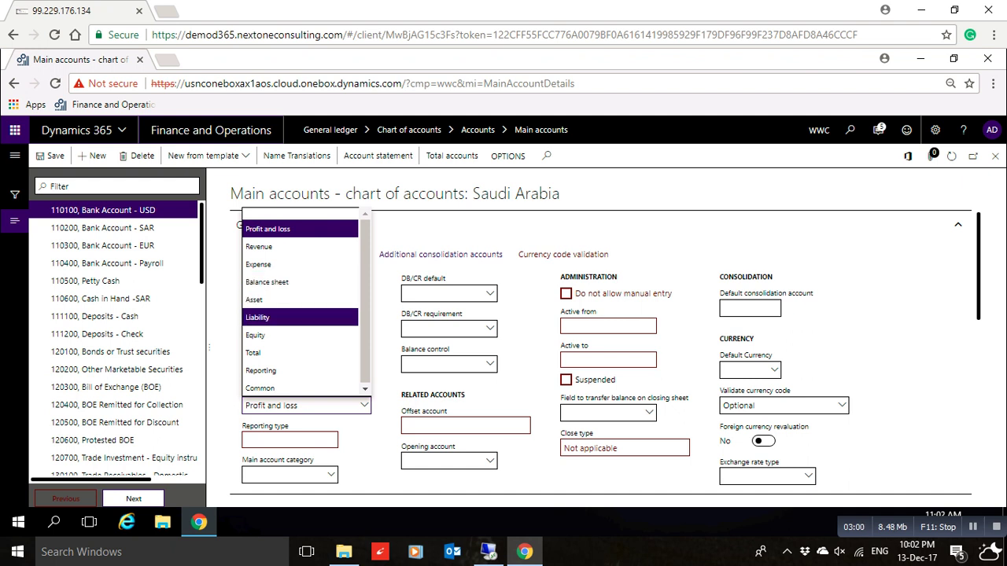
key("Down")
key("Up")
key("Up")
key("Up")
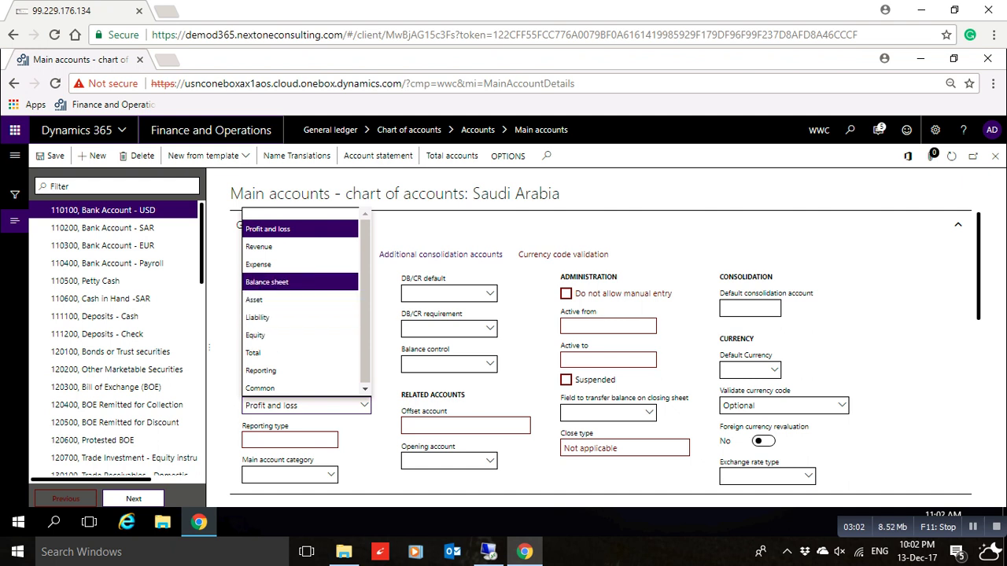
key("Up")
key("Up")
key("Down")
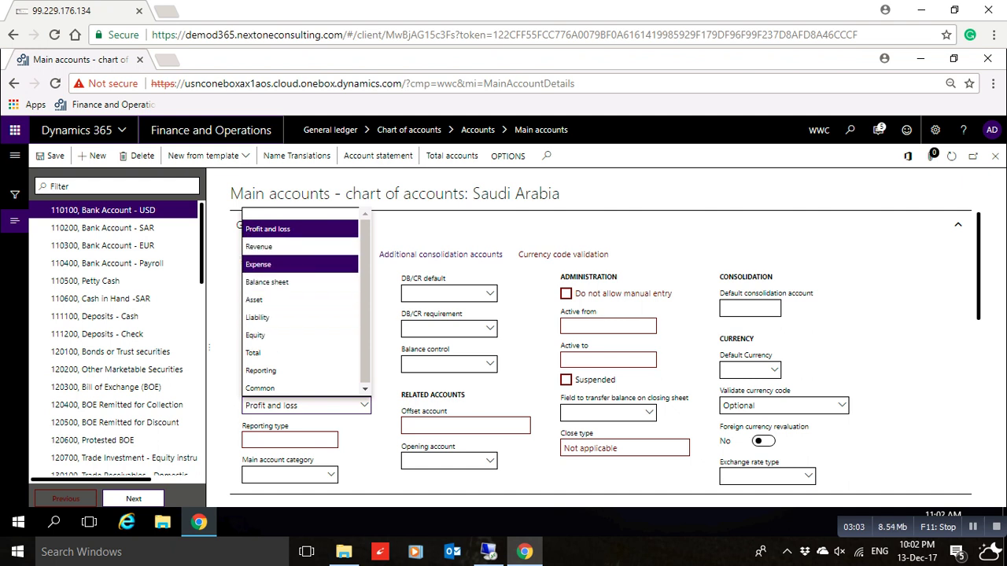
key("Up")
key("Up")
key("Down")
key("Down")
key("Down")
key("Down")
key("Down")
key("Down")
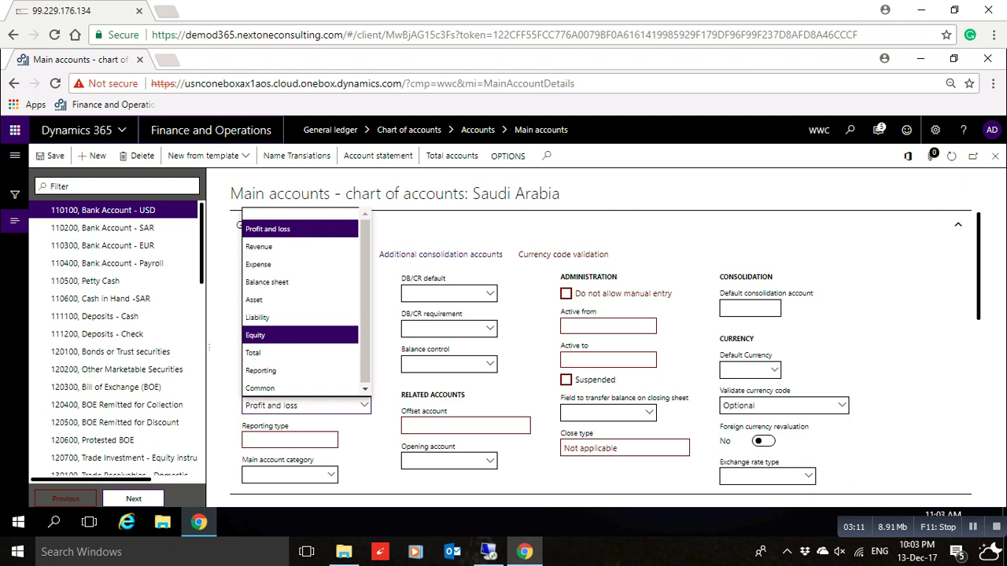
key("Down")
key("Down")
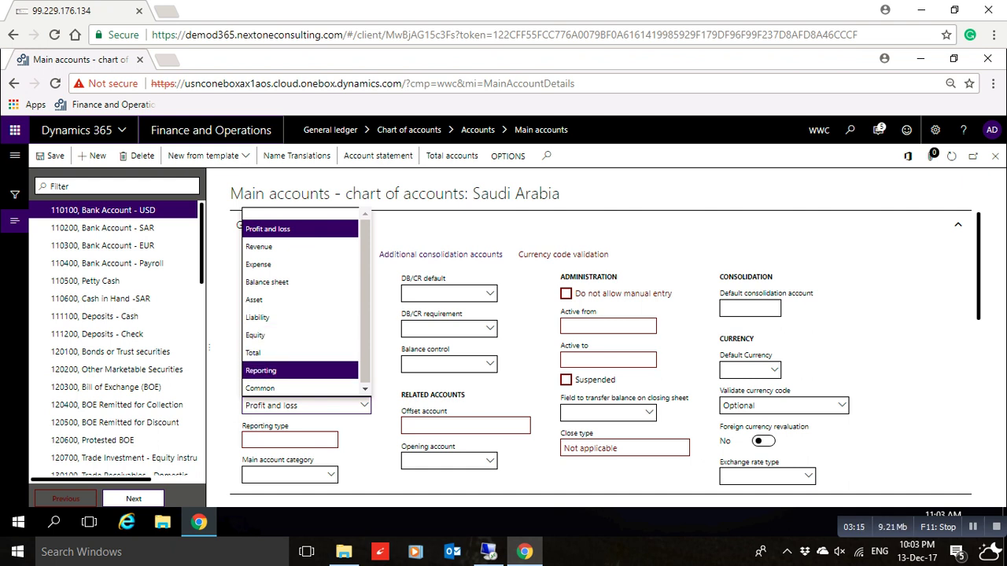
key("Up")
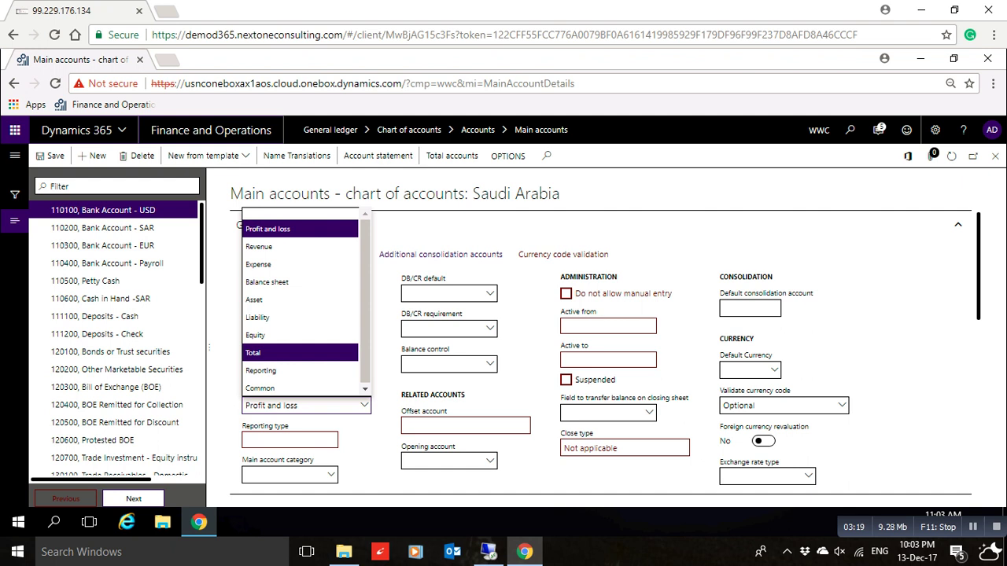
- Set the new account's main account type to Asset
key("Down")
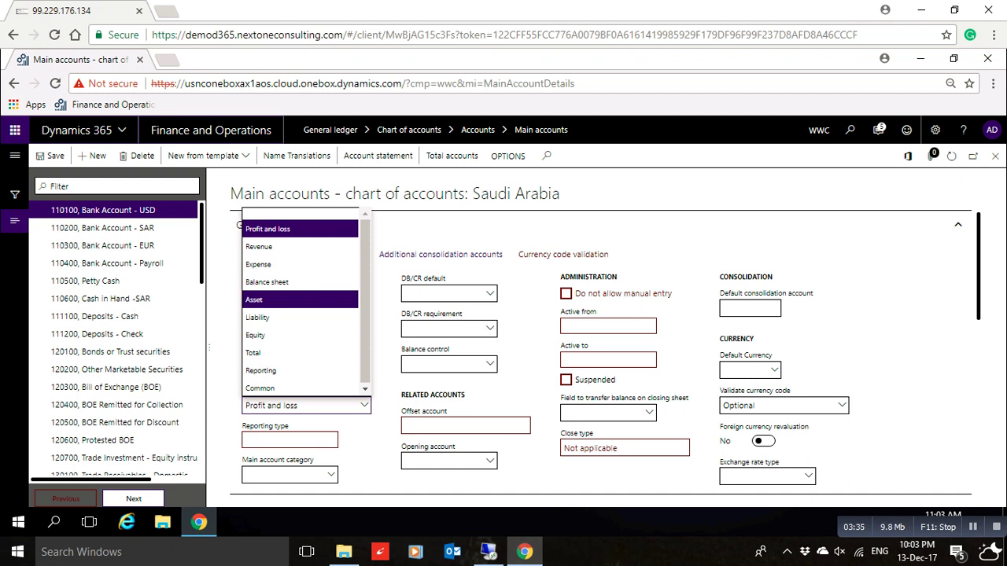
left_click(275, 299)
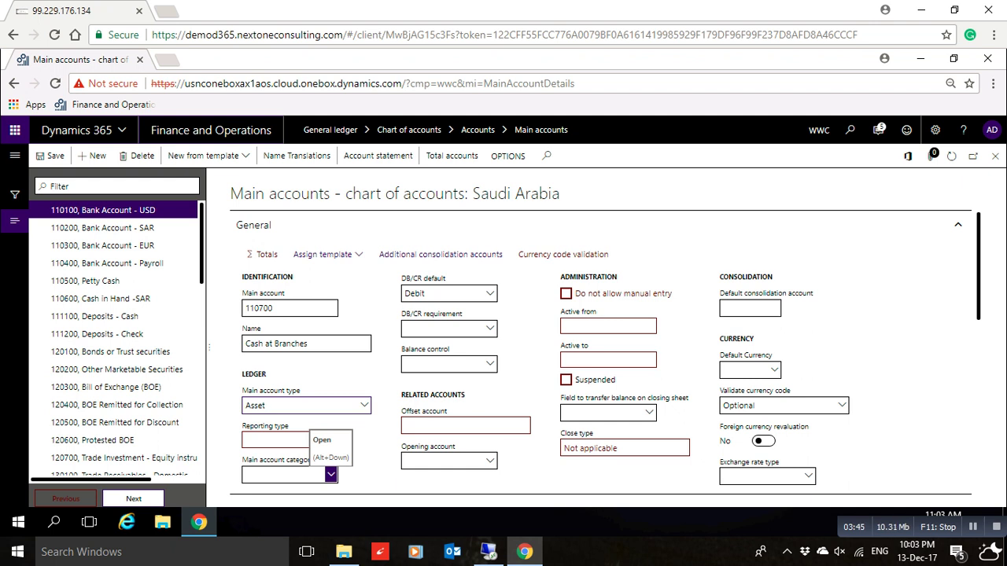
- Set the main account category of the new account 110700 to CASH
left_click(331, 475)
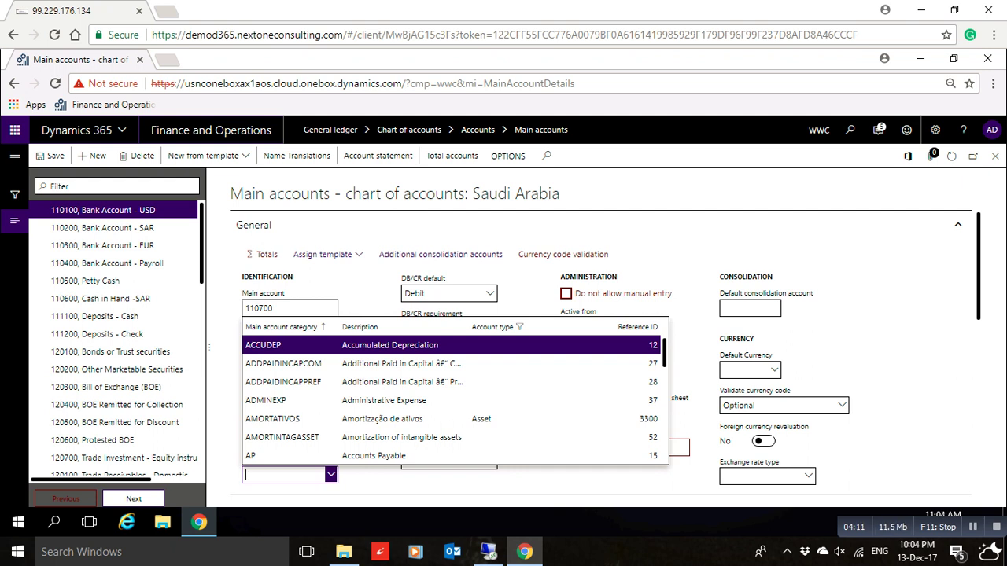
left_click(331, 474)
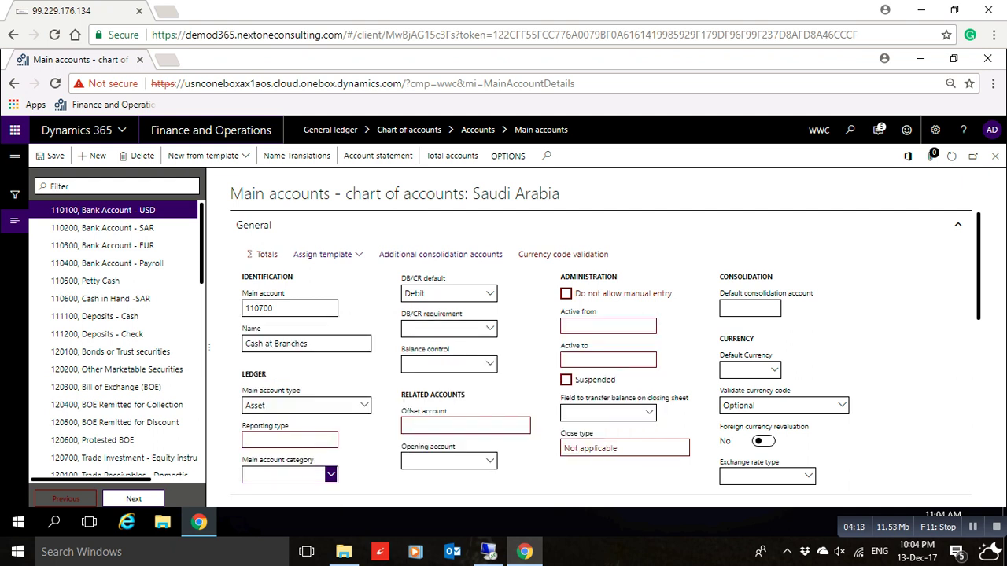
left_click(330, 474)
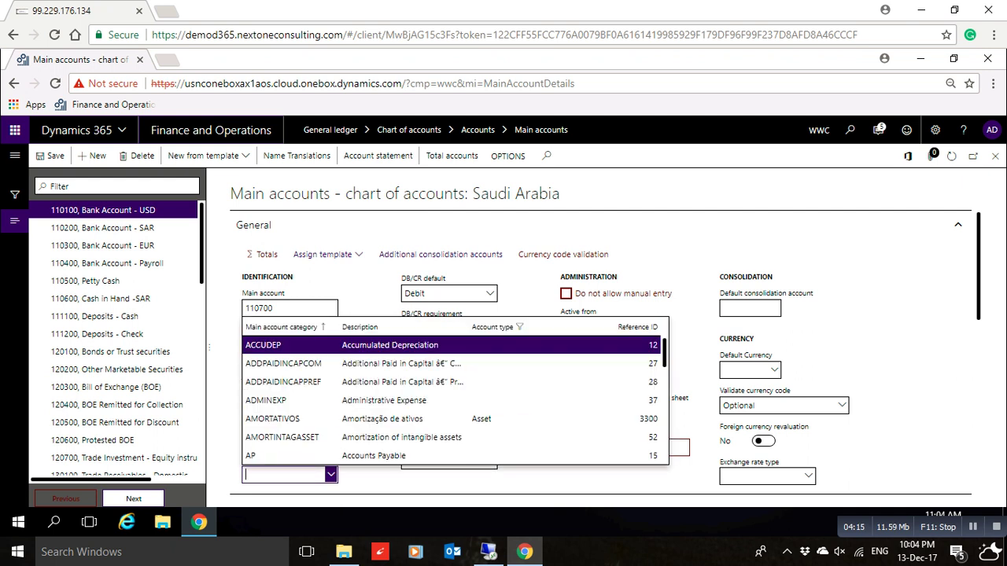
scroll(455, 398, "down", 5)
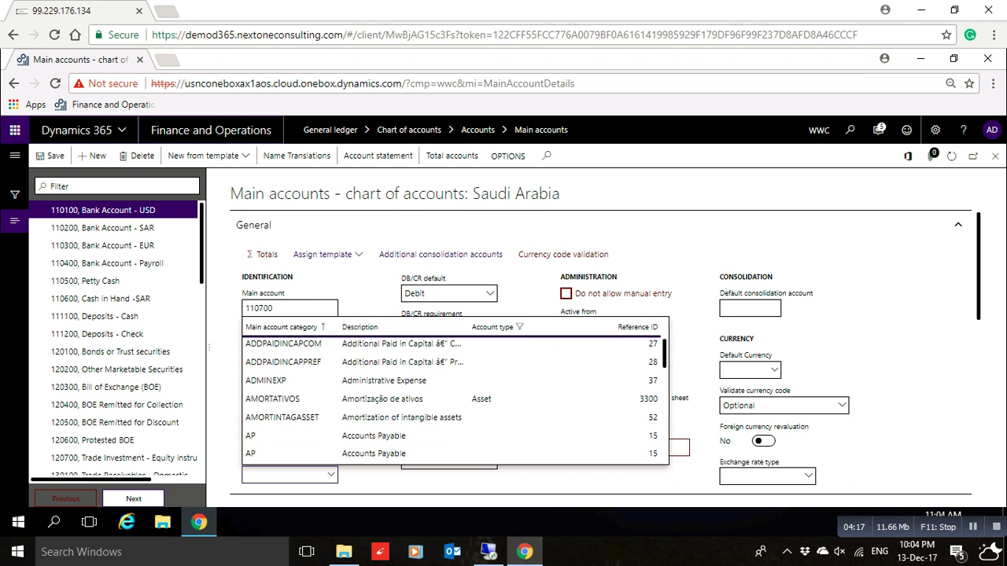
scroll(454, 399, "down", 4)
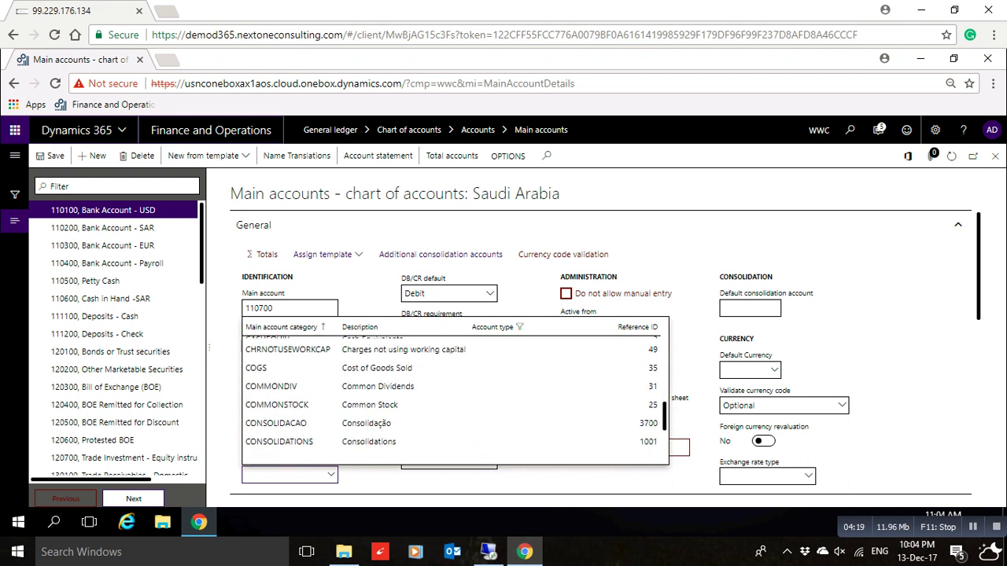
scroll(455, 399, "up", 10)
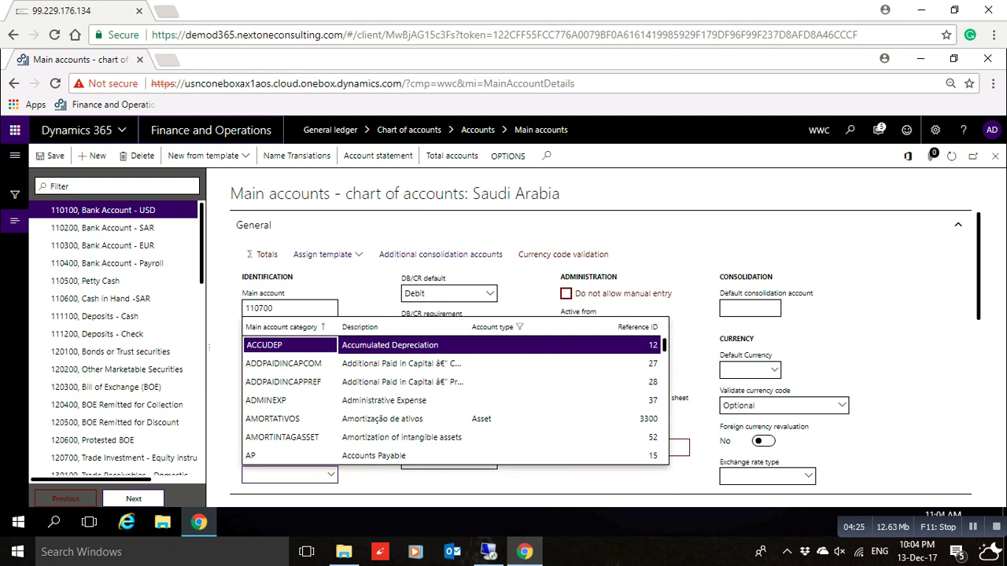
scroll(455, 399, "down", 3)
scroll(455, 399, "down", 3)
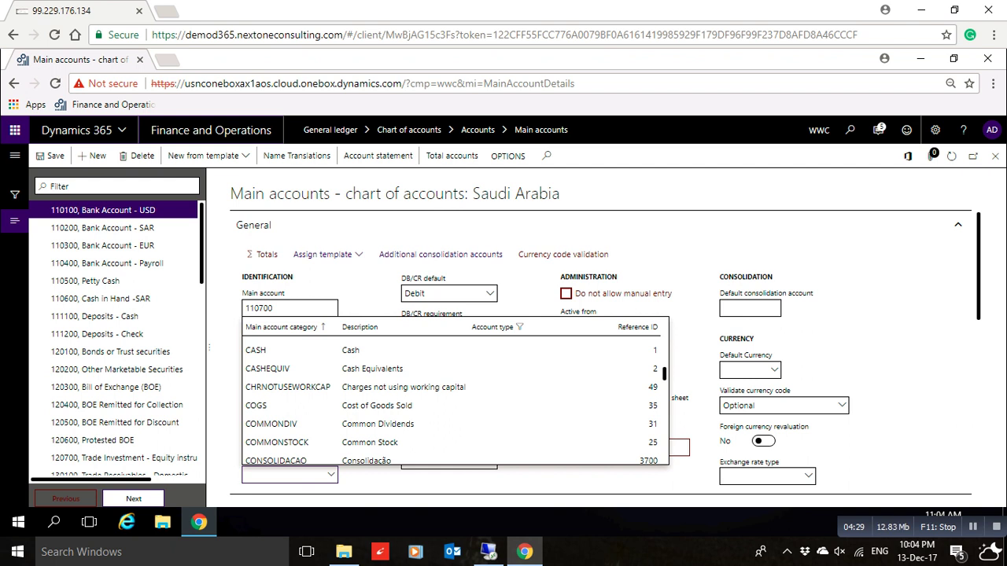
scroll(455, 399, "up", 1)
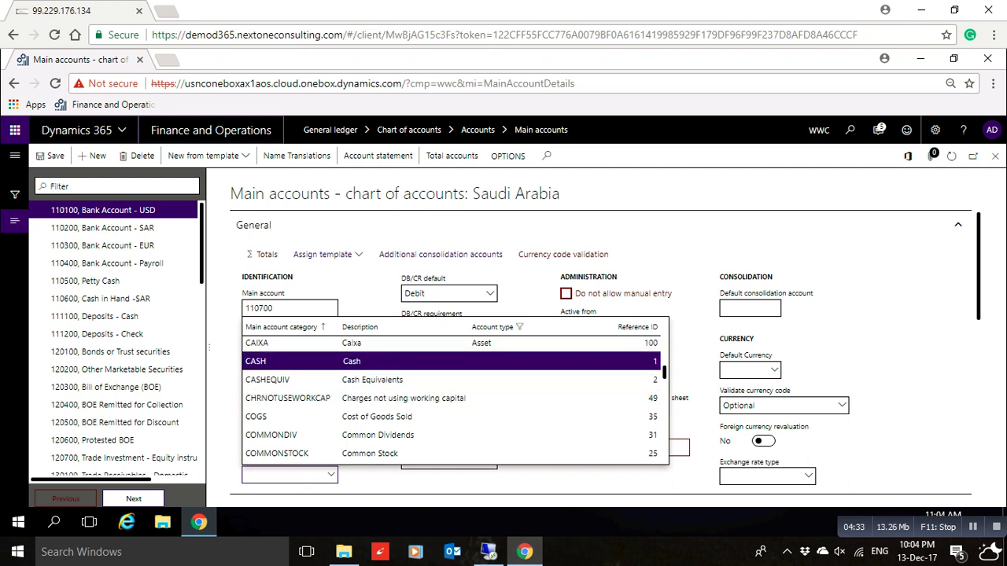
left_click(346, 361)
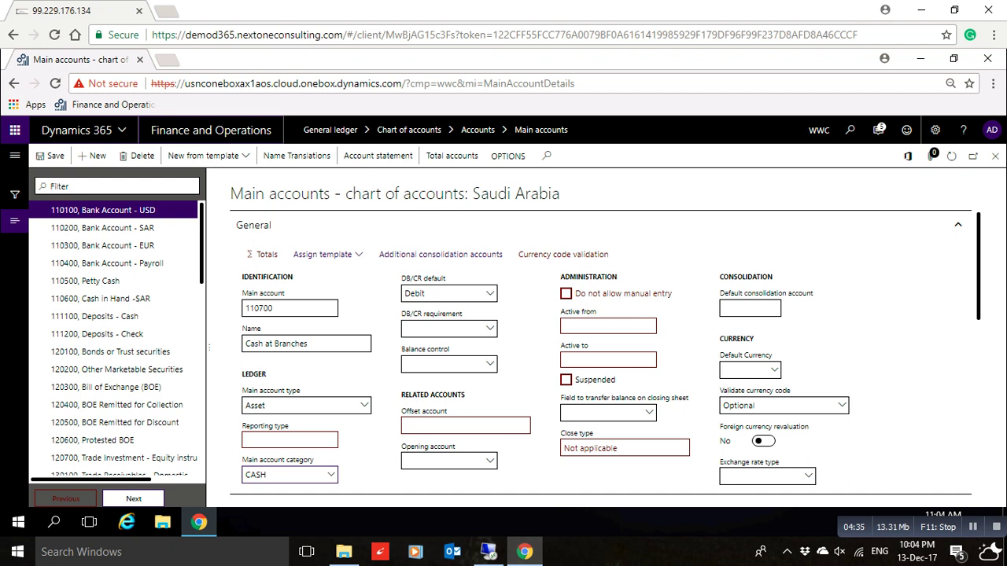
- Examine the new account's DB/CR default, offset account, manual entry and active date fields, plus its posting type and financial reporting settings
left_click(449, 293)
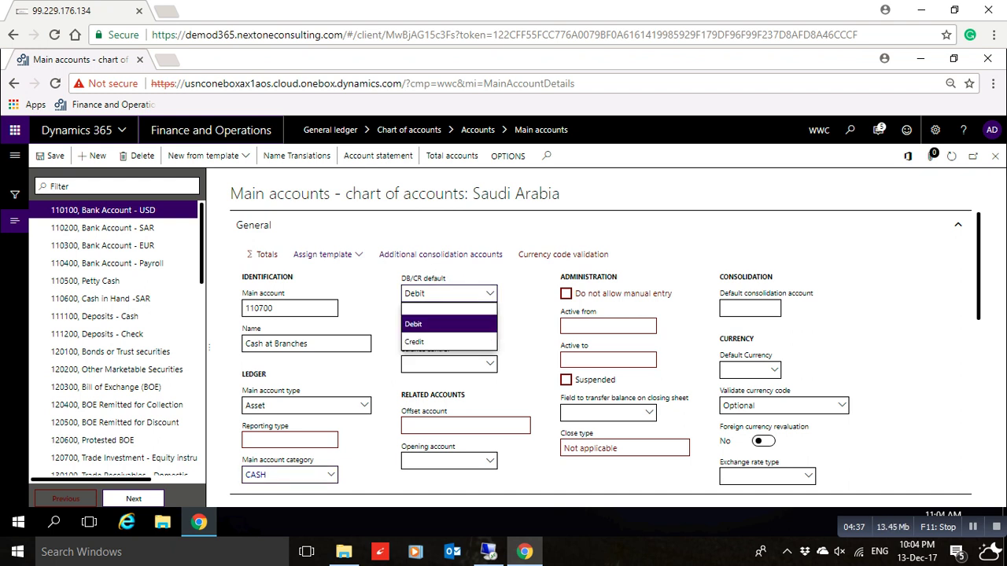
left_click(449, 294)
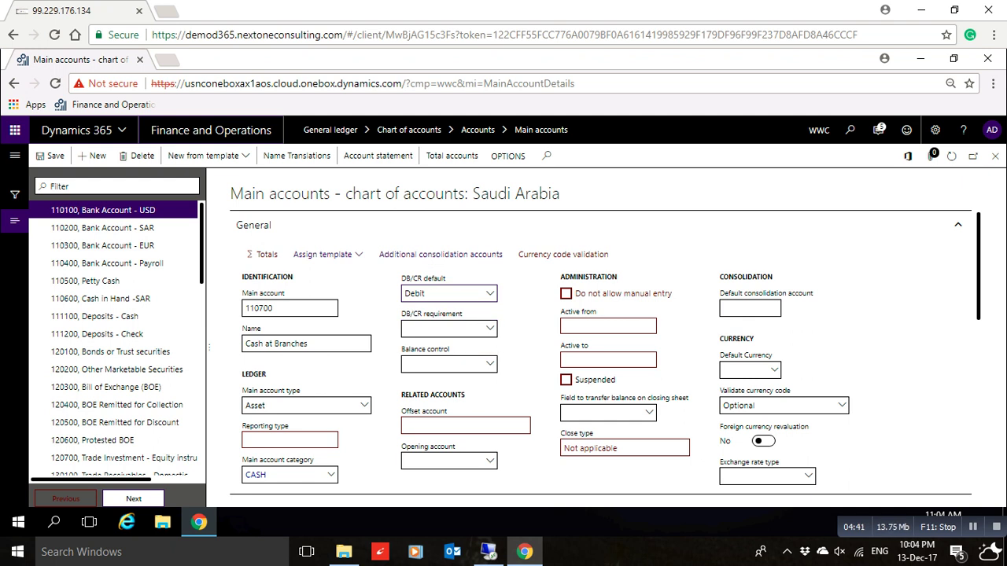
left_click(465, 424)
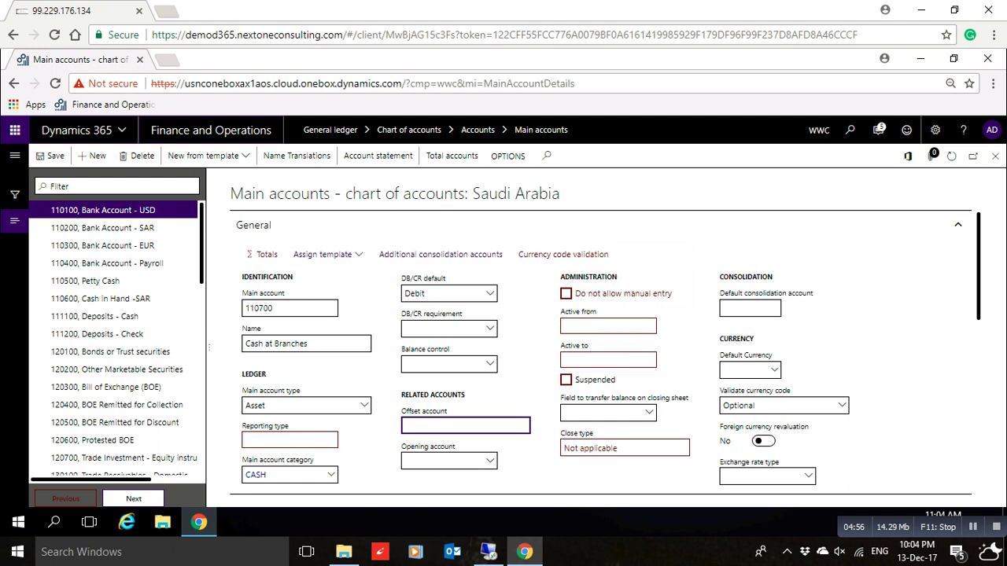
left_click(623, 294)
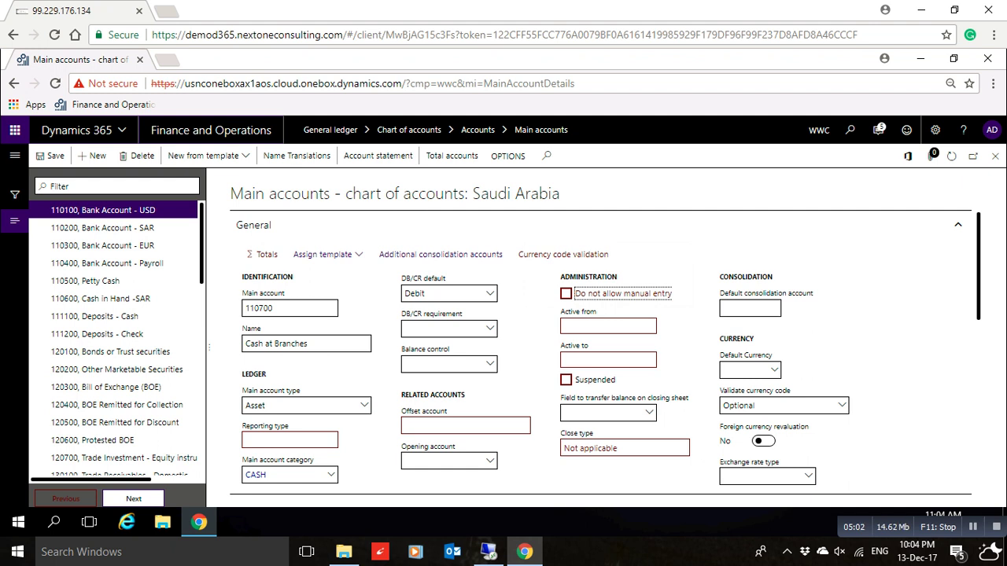
left_click(607, 326)
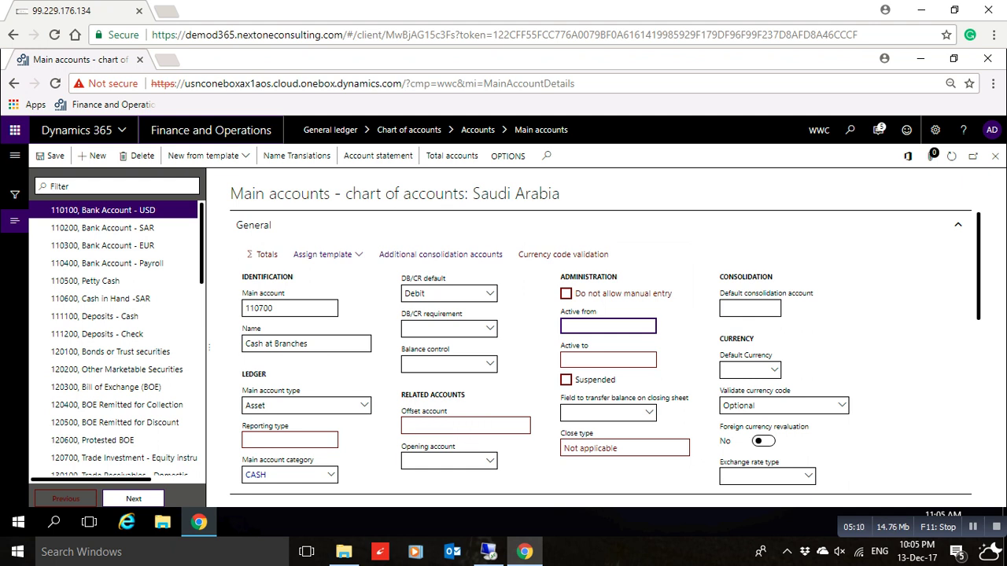
scroll(464, 425, "down", 10)
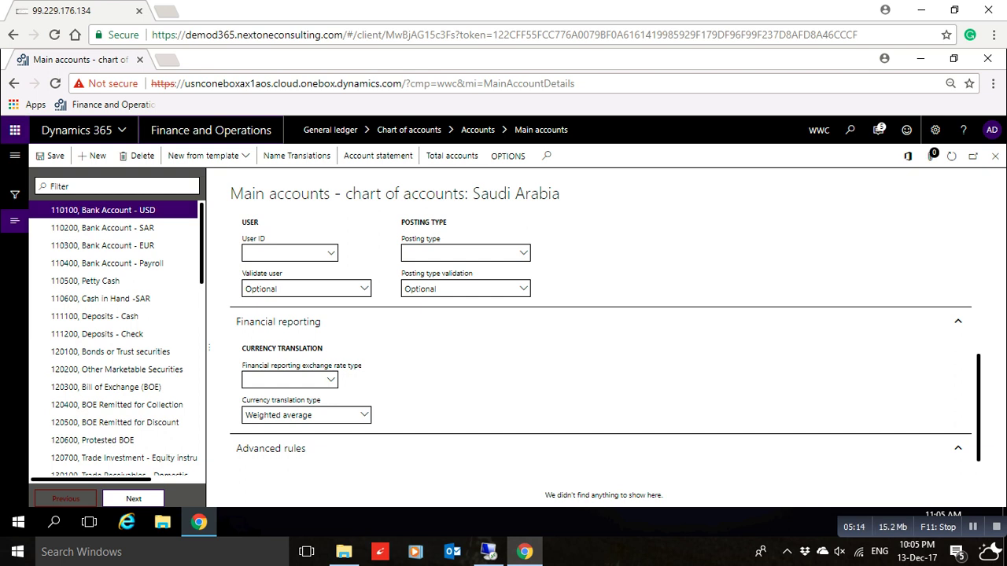
- Save and close the new main account, and reopen the General ledger's Main accounts page
key("alt+s")
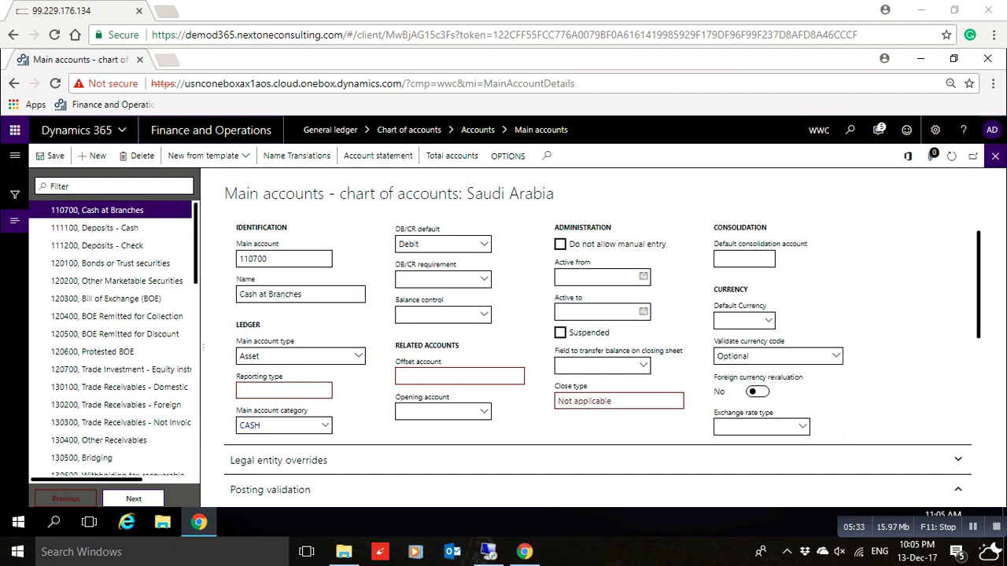
left_click(995, 156)
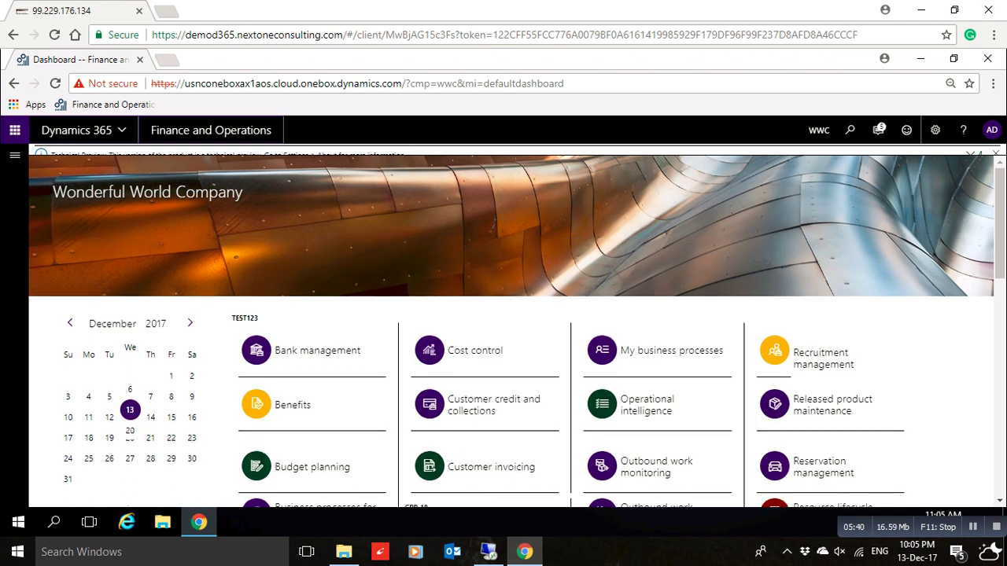
key("alt+F1")
key("Tab")
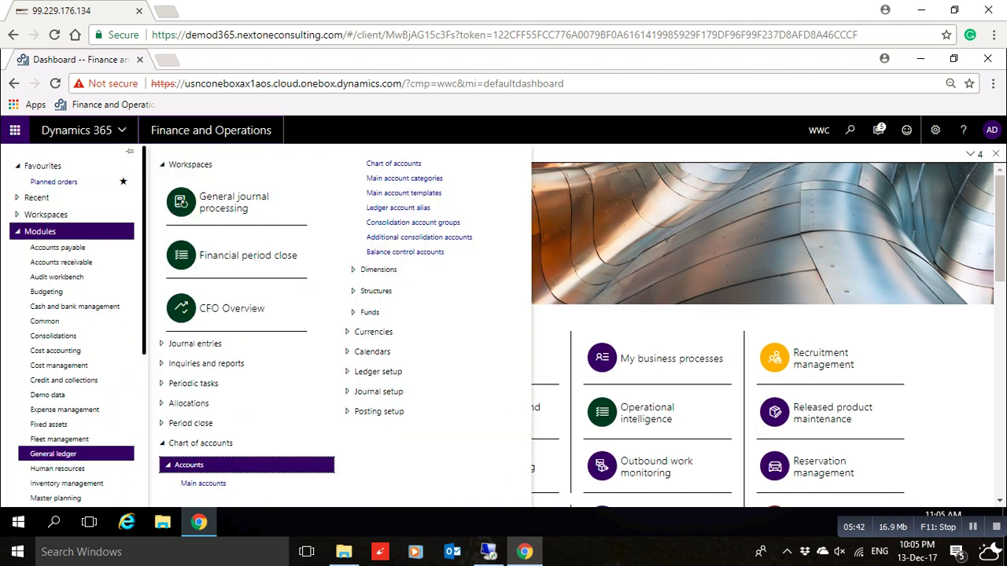
key("Down")
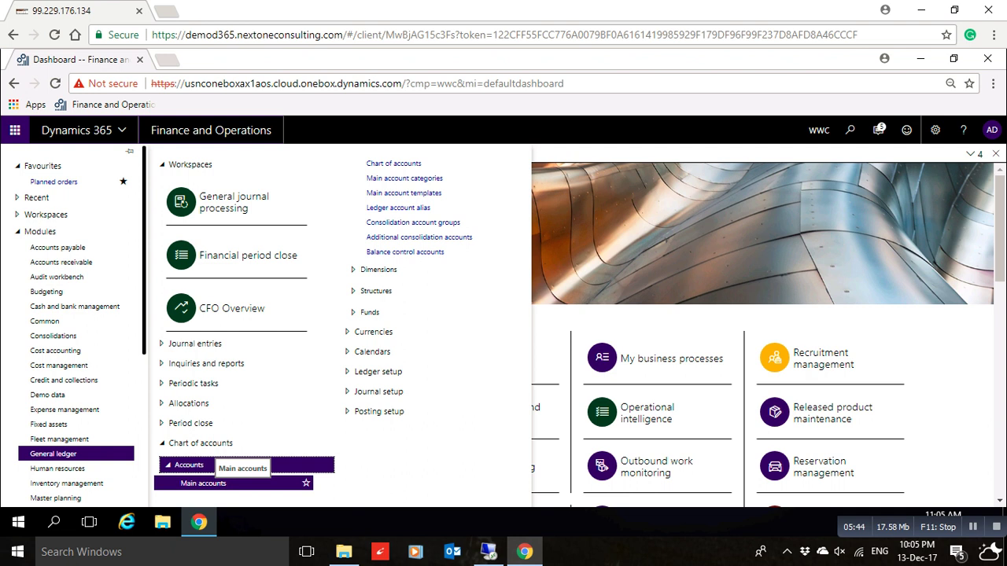
left_click(216, 483)
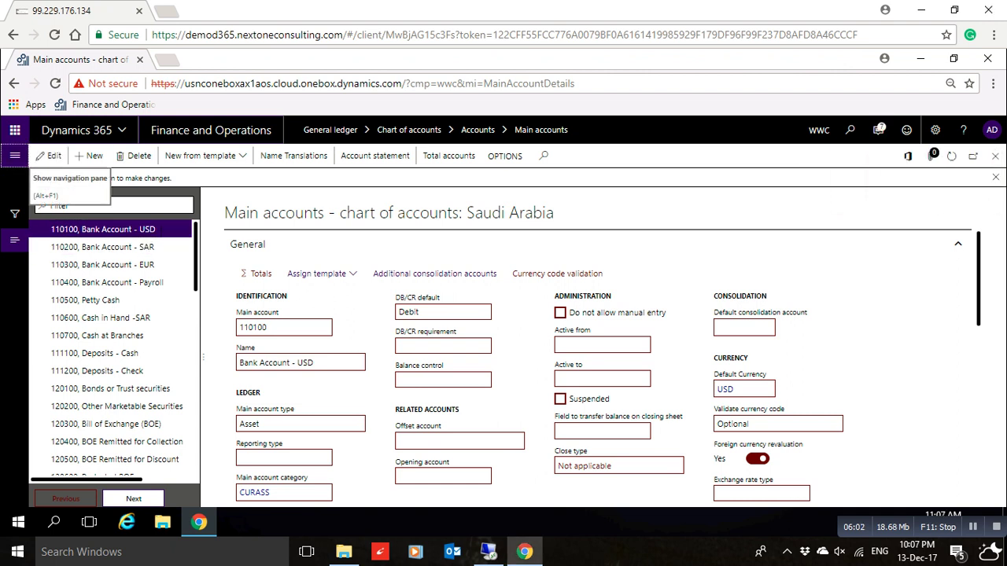
- Add a new category named "Intercompany" on the General ledger's Main account categories page
left_click(14, 155)
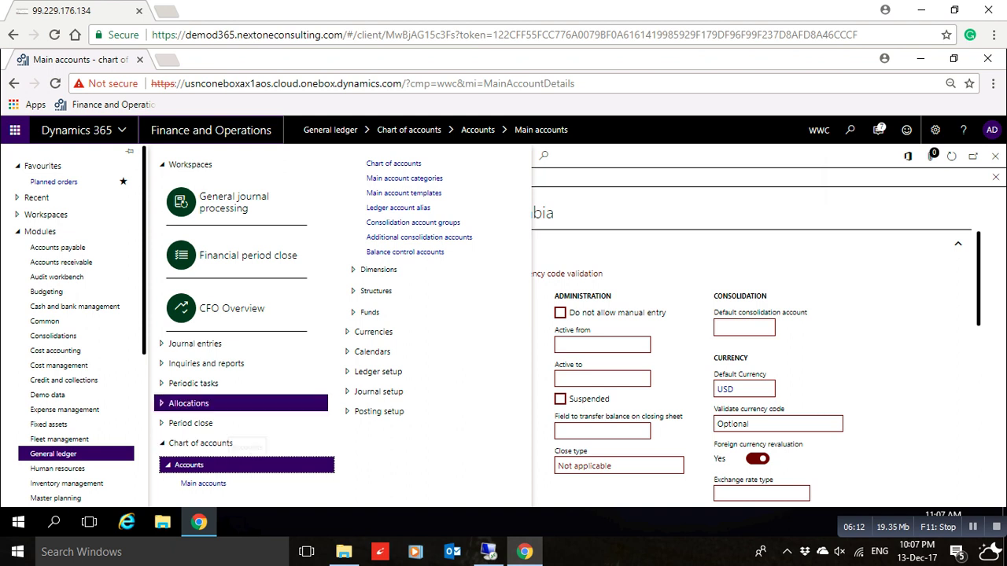
left_click(404, 178)
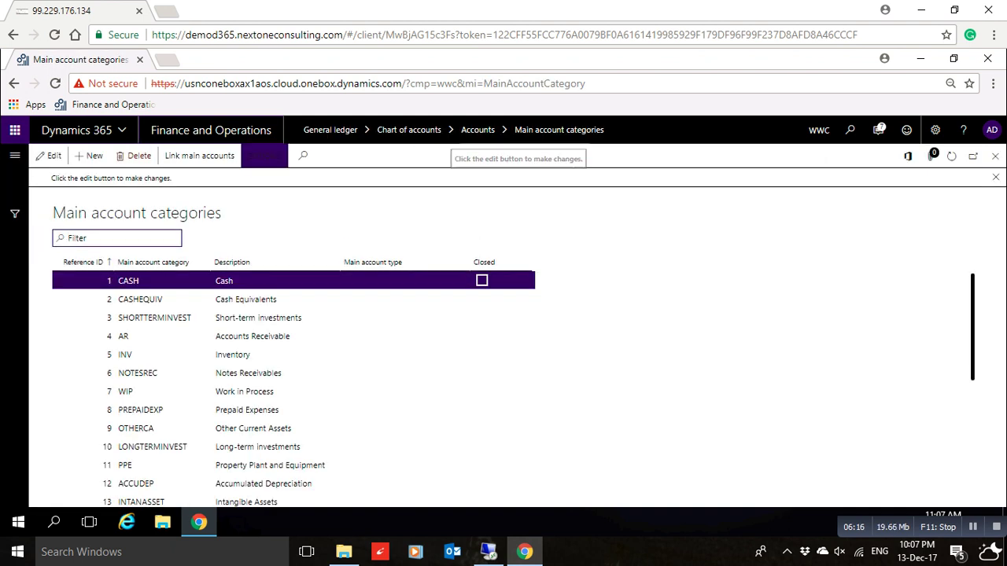
left_click(90, 156)
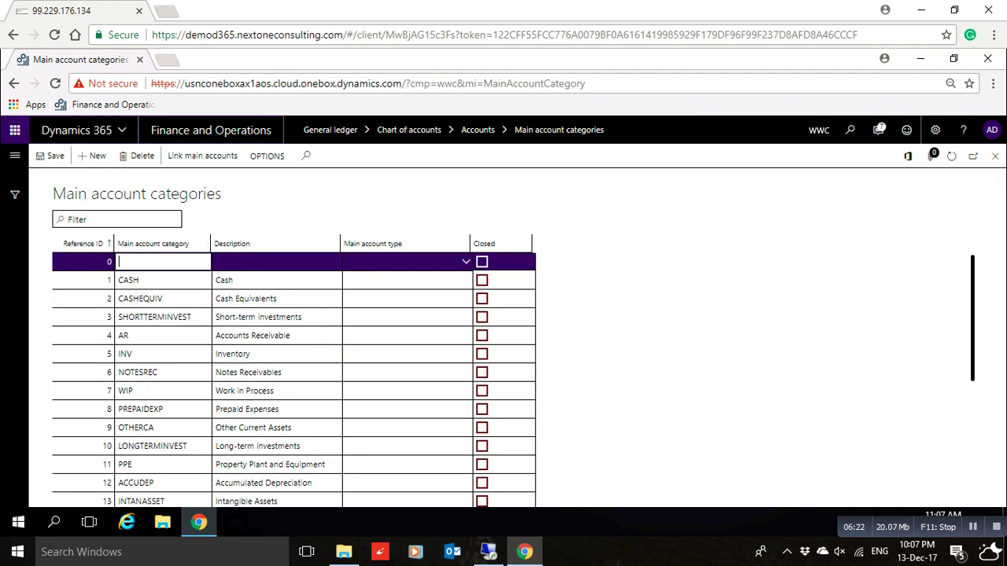
key("Tab")
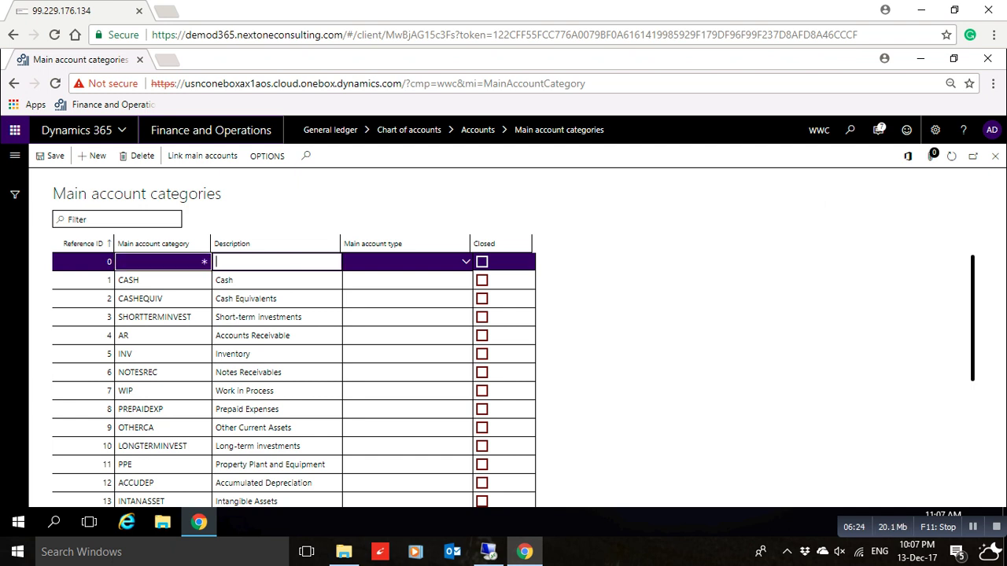
key("shift+Tab")
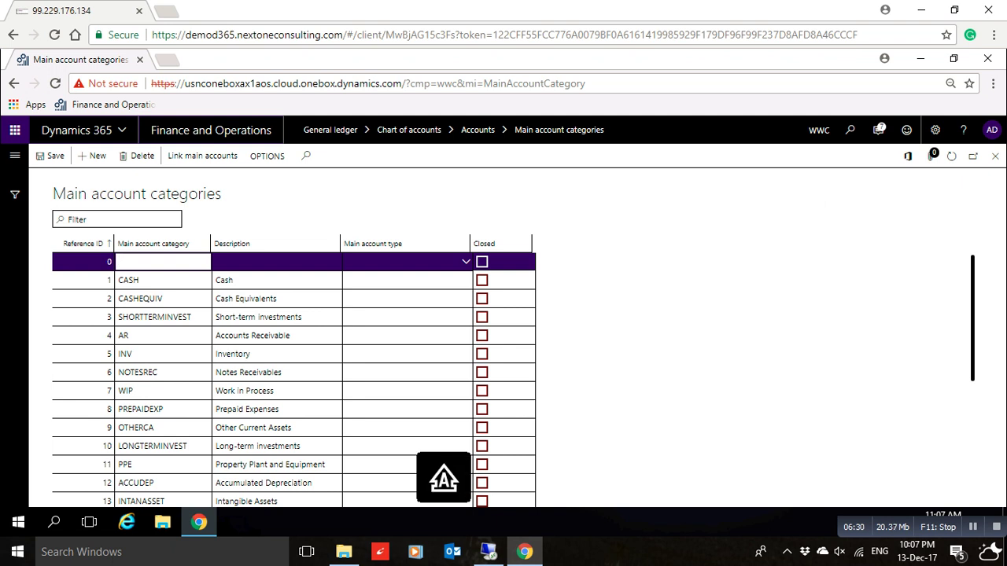
type("Intercompany")
key("Tab")
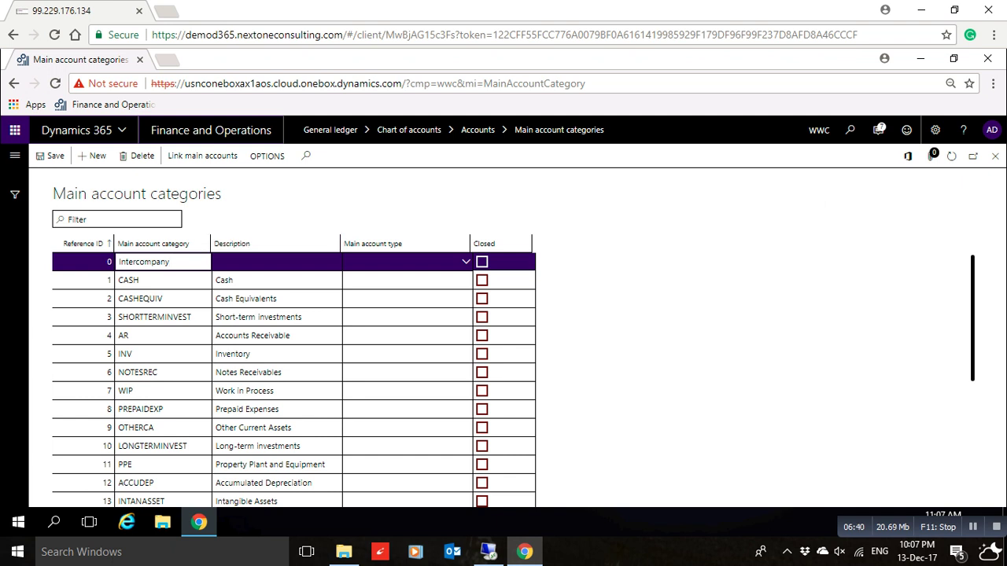
- Enter "Intercompany" as the description of the new main account category
key("Tab")
type("Inter")
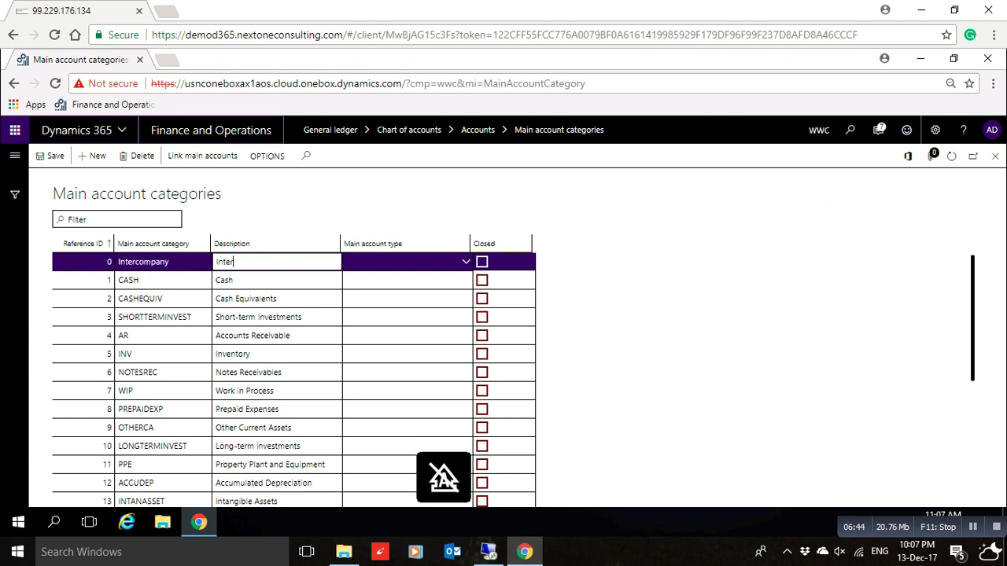
type("com")
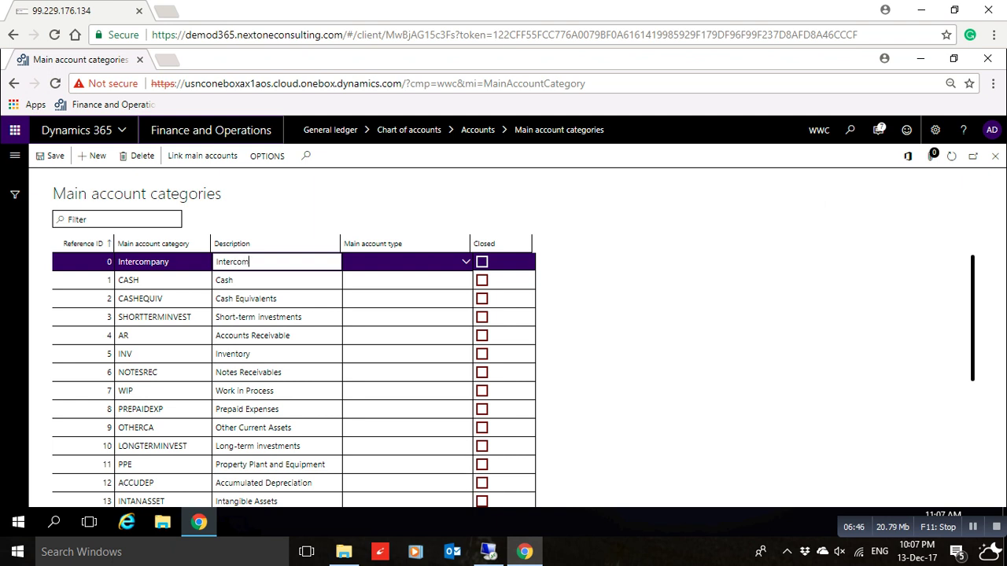
type("pany")
key("Down")
- Set the main account type of the new Intercompany category to Equity
left_click(465, 261)
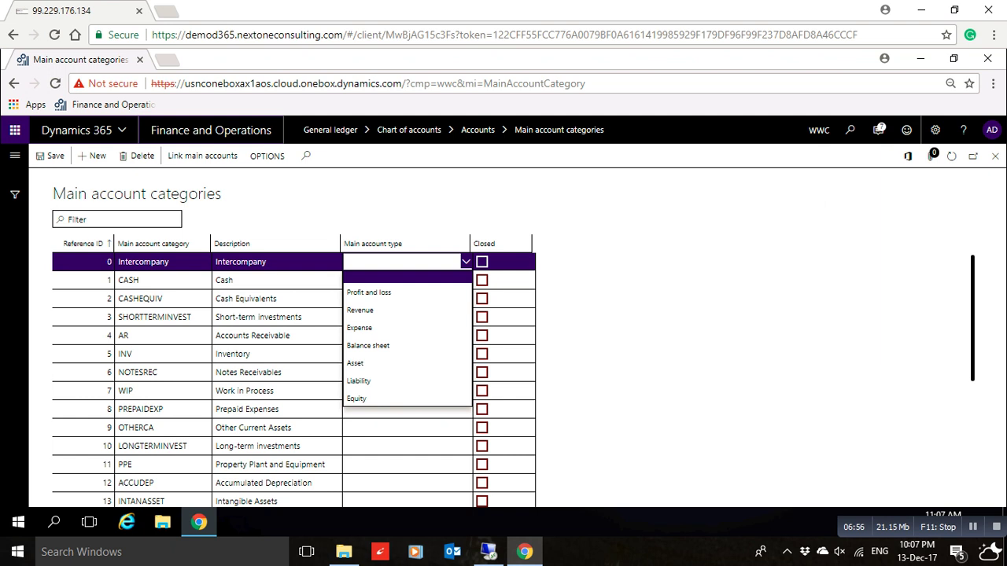
key("Down")
key("Down")
key("Down")
key("Down")
key("Down")
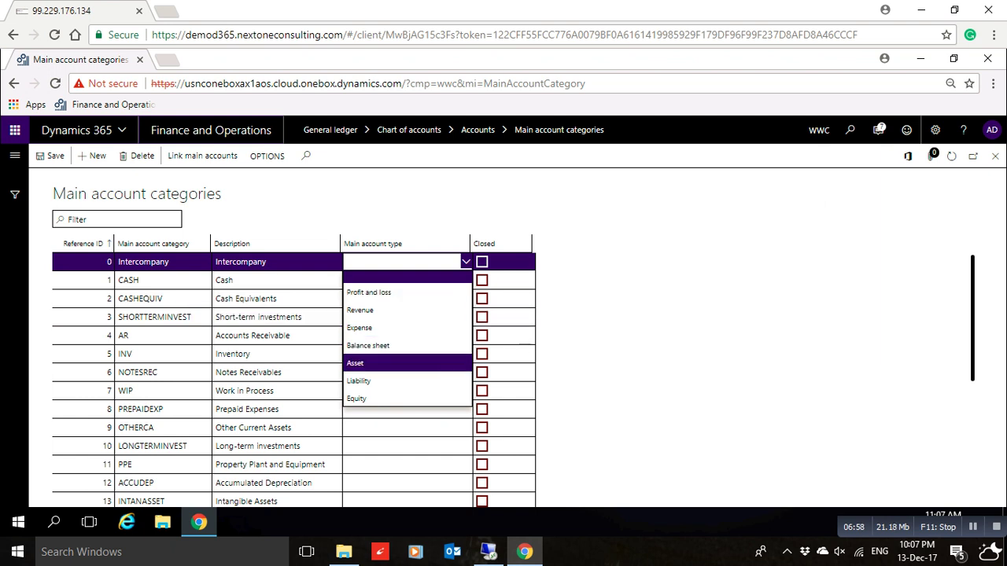
key("Down")
key("Down")
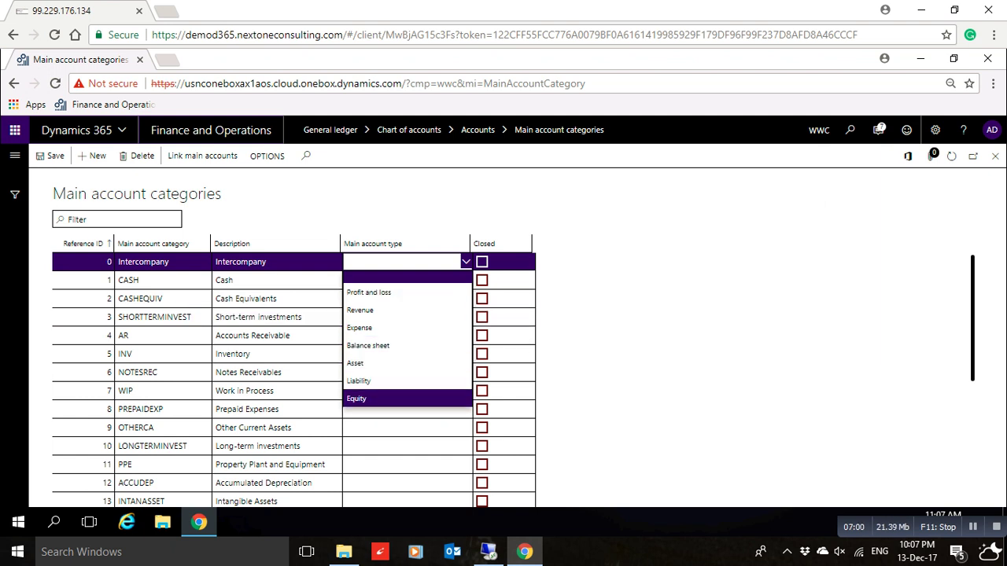
key("Escape")
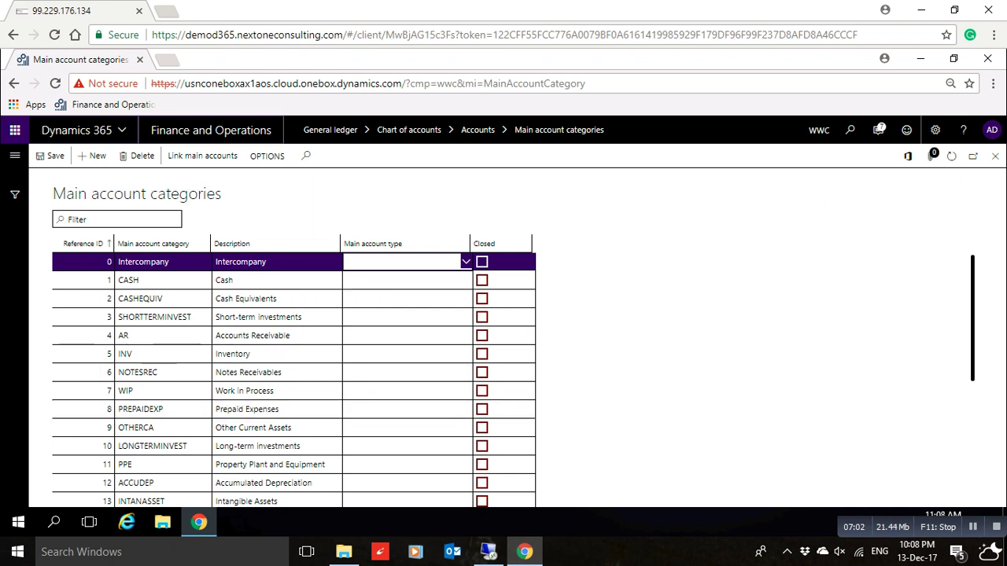
key("alt+Down")
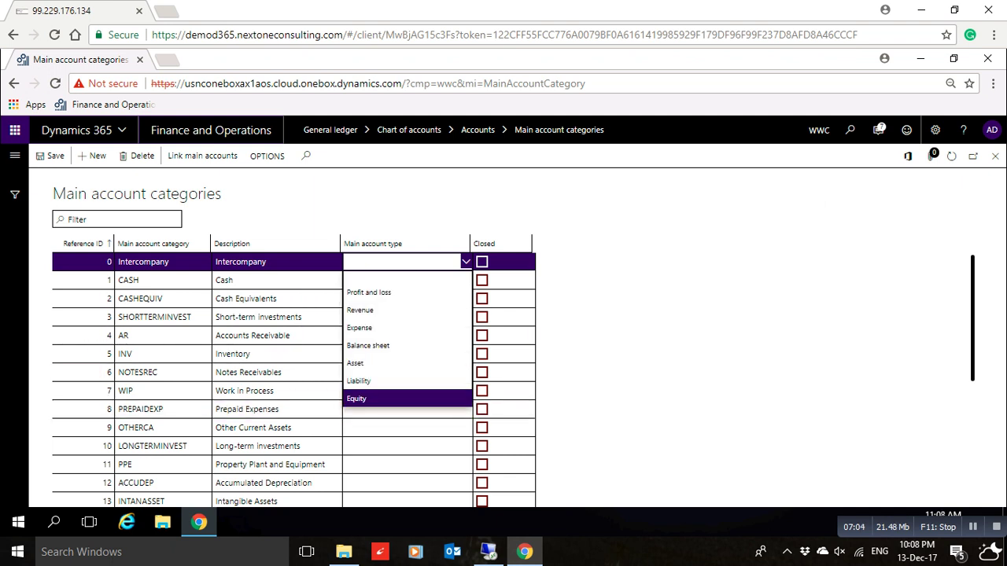
left_click(267, 262)
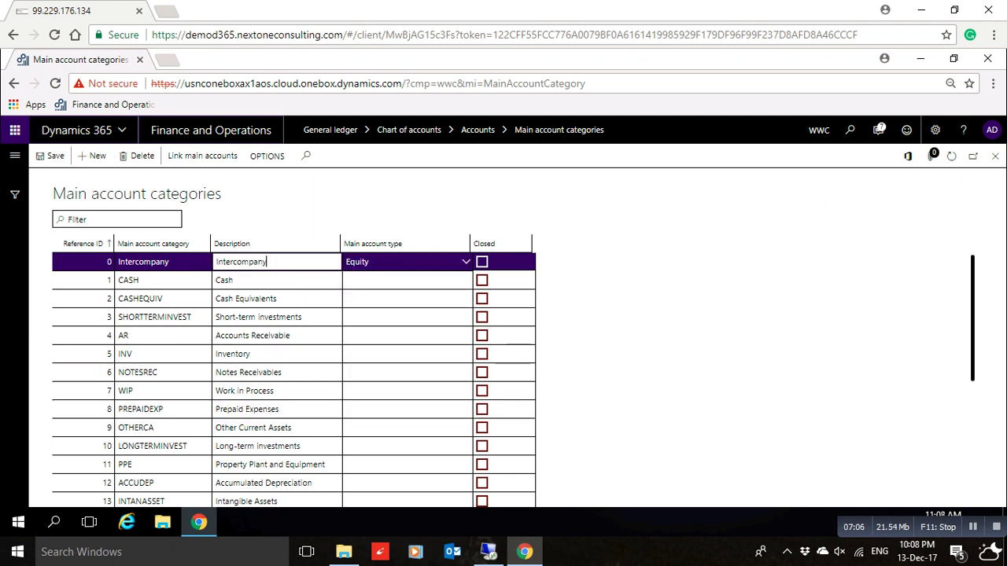
left_click(405, 262)
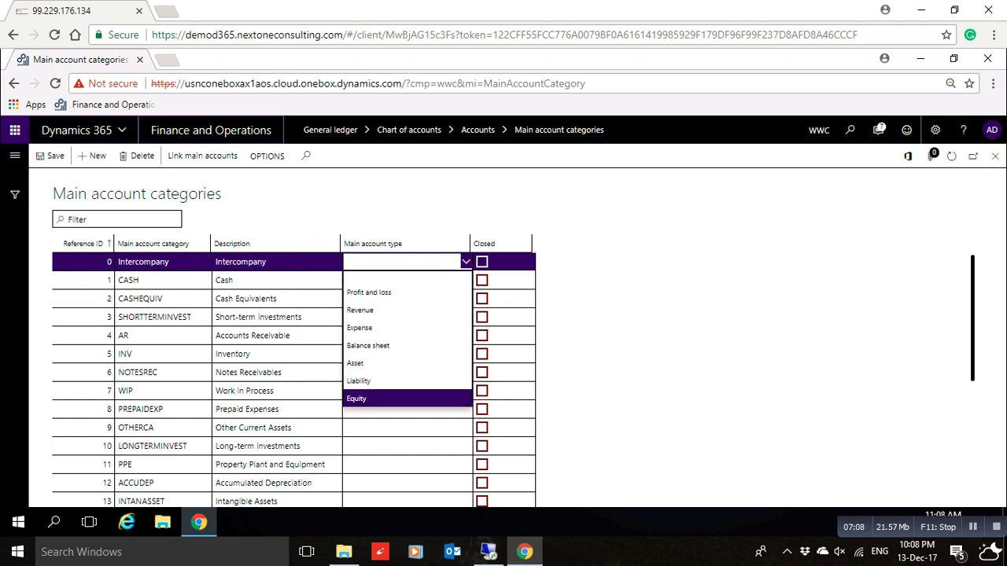
key("Return")
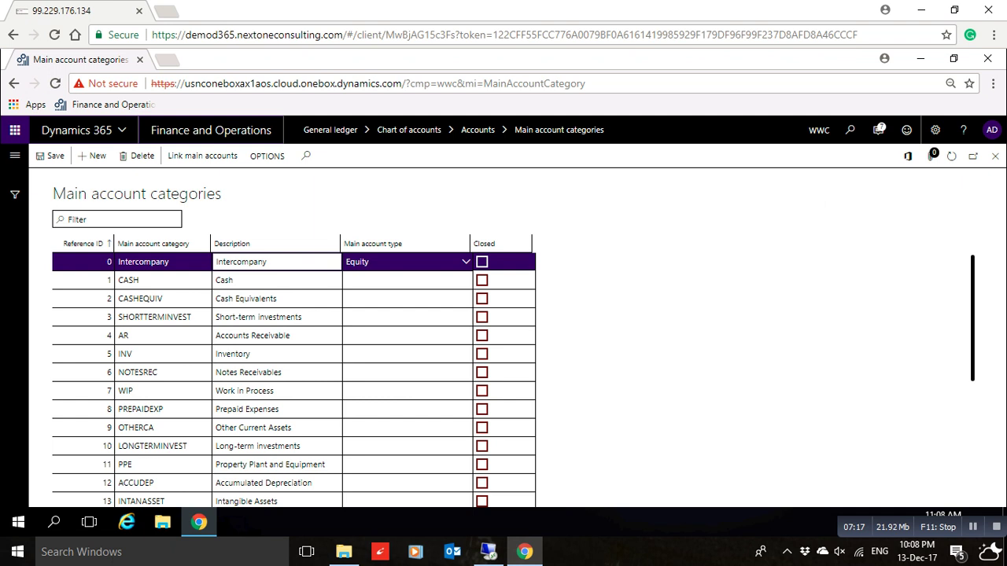
left_click(236, 280)
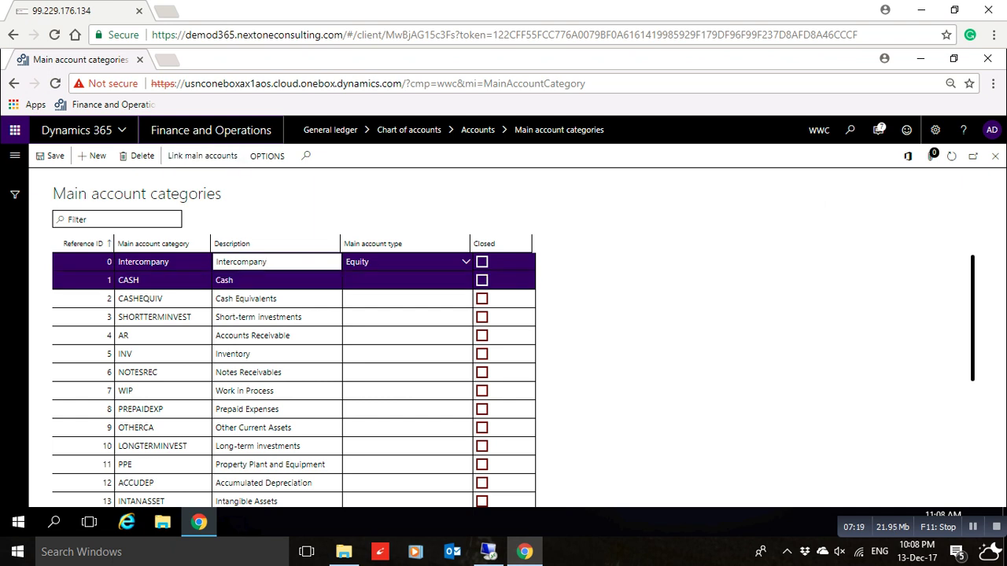
- Link Saudi Arabia main accounts 605140 Repairs and Maintenance and 605130 to the Intercompany category, accepting replacement of their existing category assignments
left_click(202, 155)
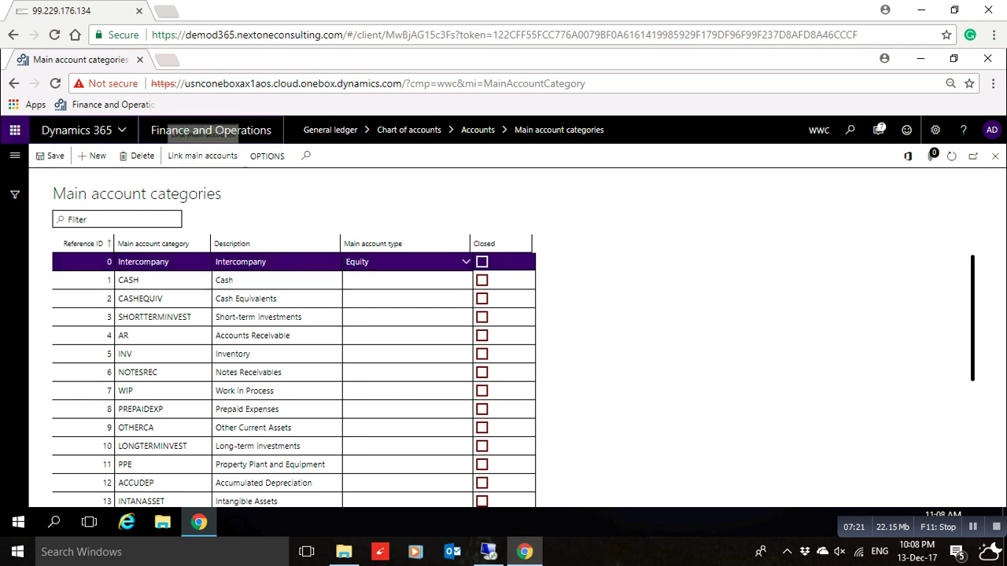
left_click(202, 156)
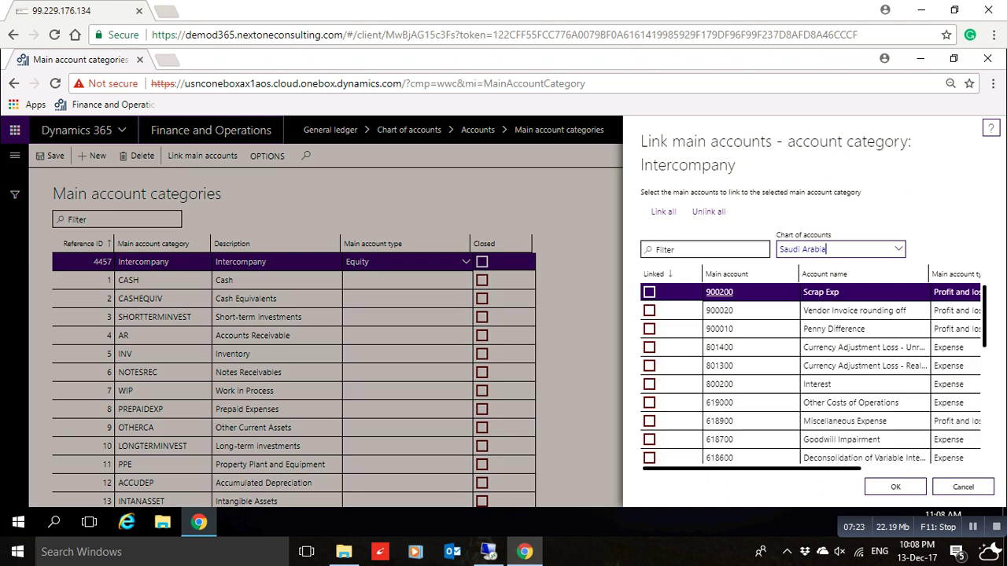
scroll(810, 370, "down", 3)
scroll(810, 373, "down", 5)
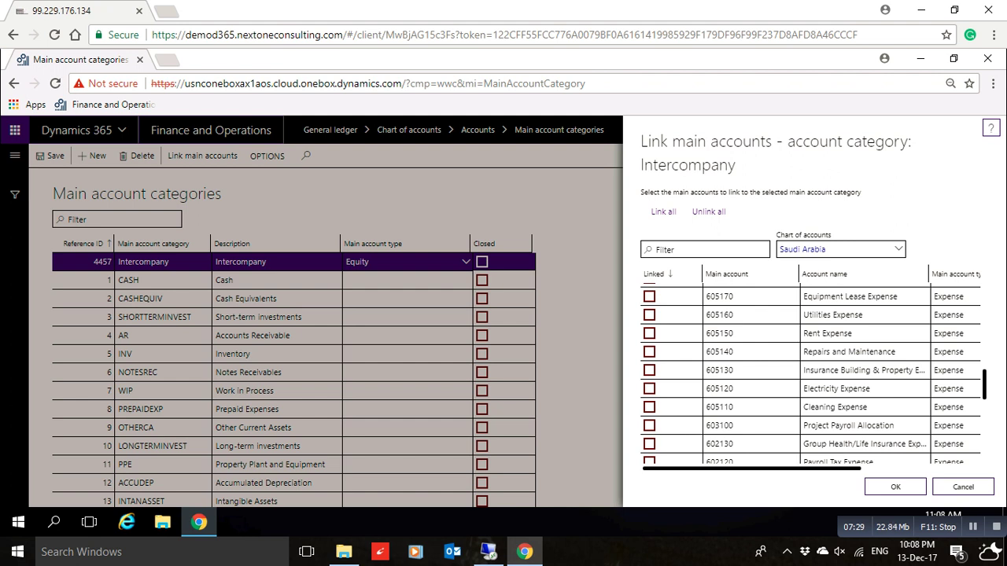
left_click(850, 297)
key("Down")
key("Down")
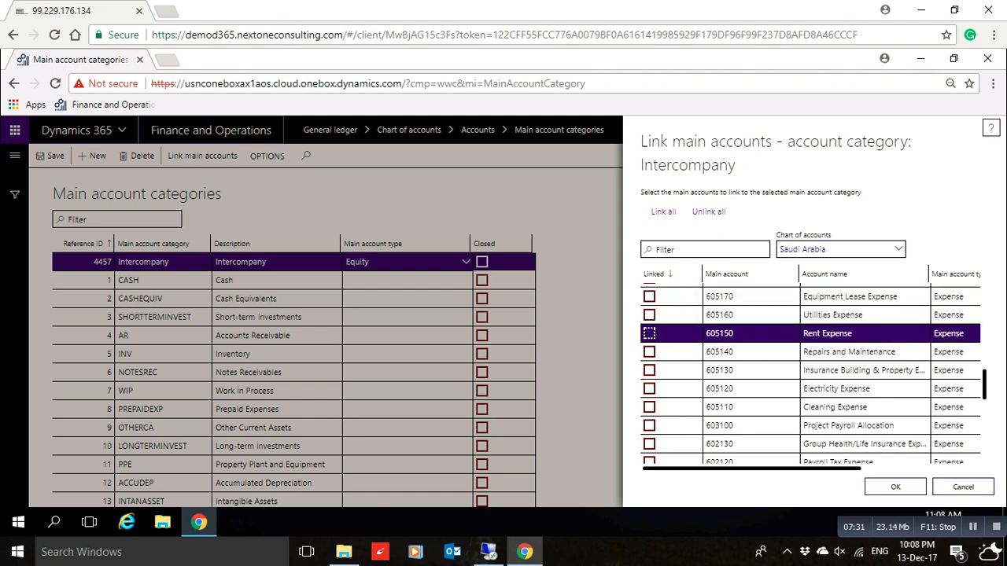
key("shift+Down")
key("space")
key("shift+Down")
key("Down")
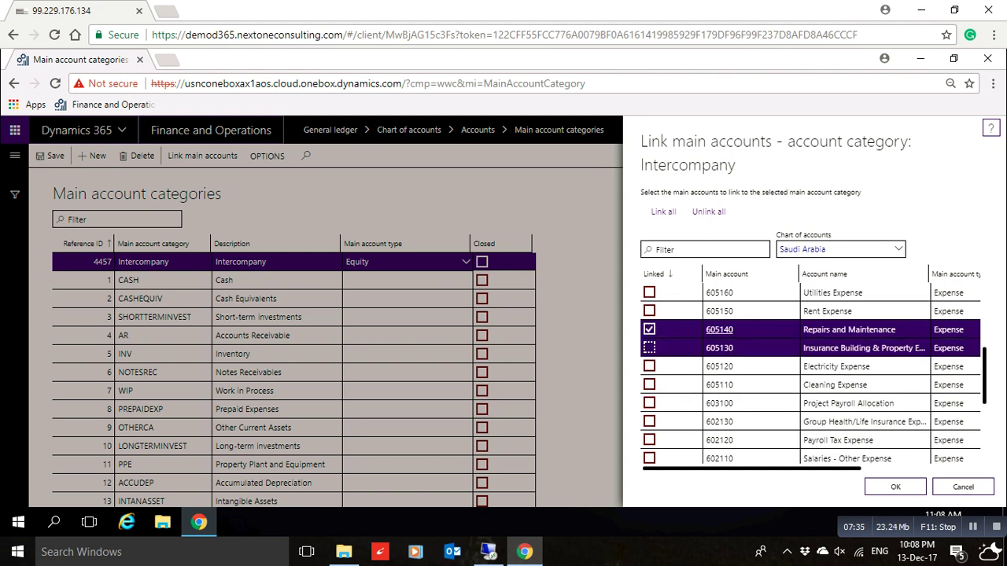
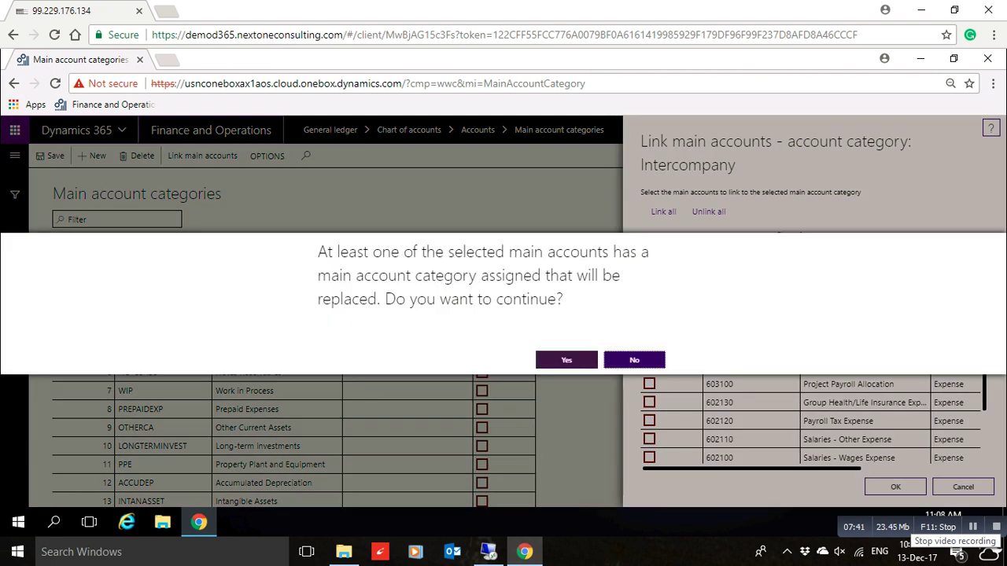
left_click(566, 359)
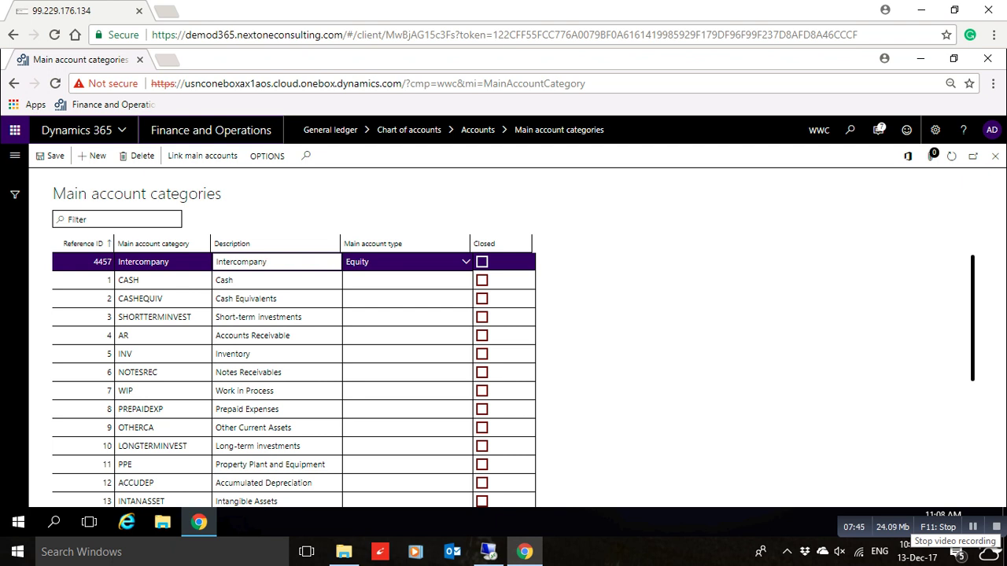
- Reopen the General ledger's Main account categories page
left_click(251, 335)
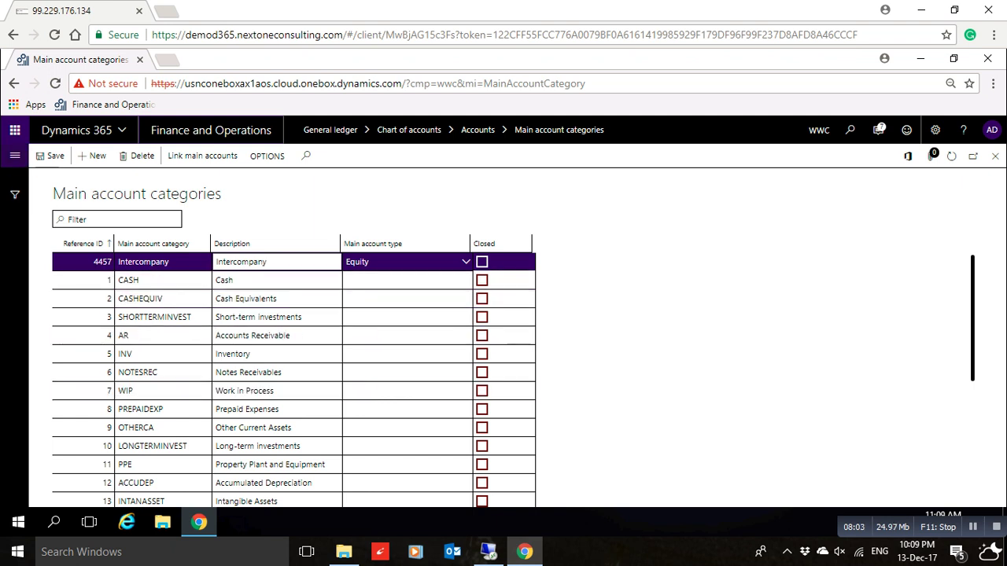
left_click(14, 155)
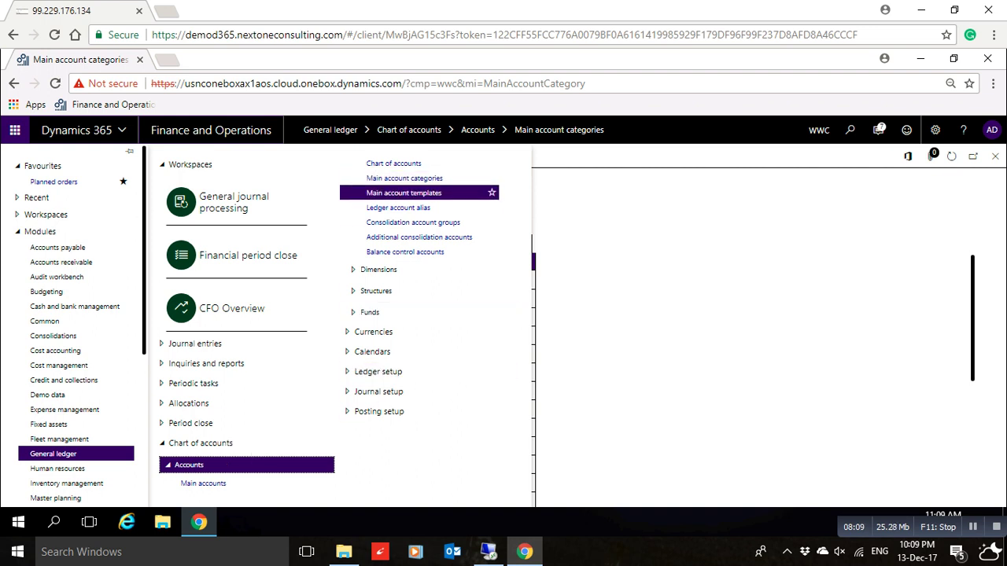
left_click(404, 177)
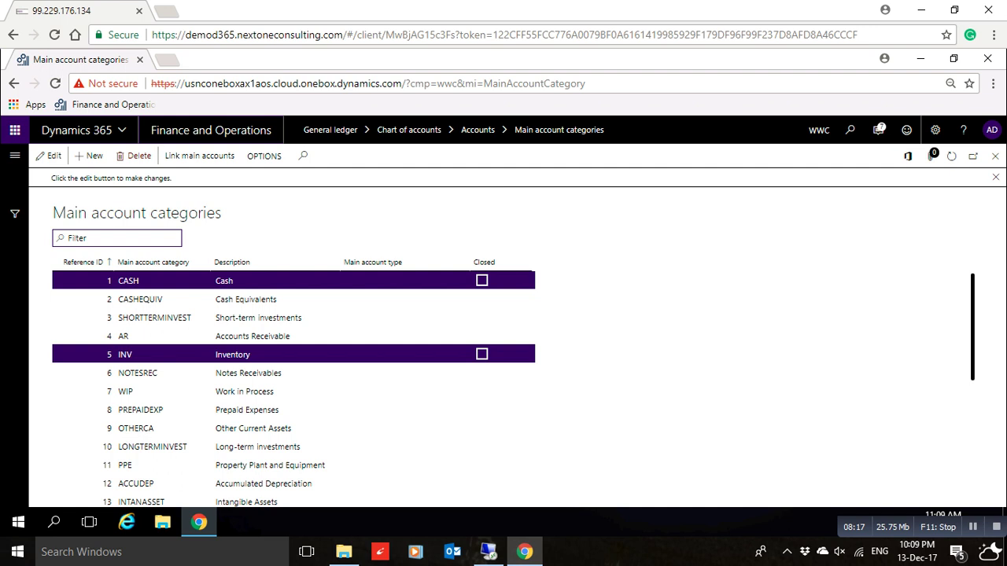
- Check which main accounts can be linked to the LONGTERMINVEST category, leaving its links unchanged
left_click(257, 299)
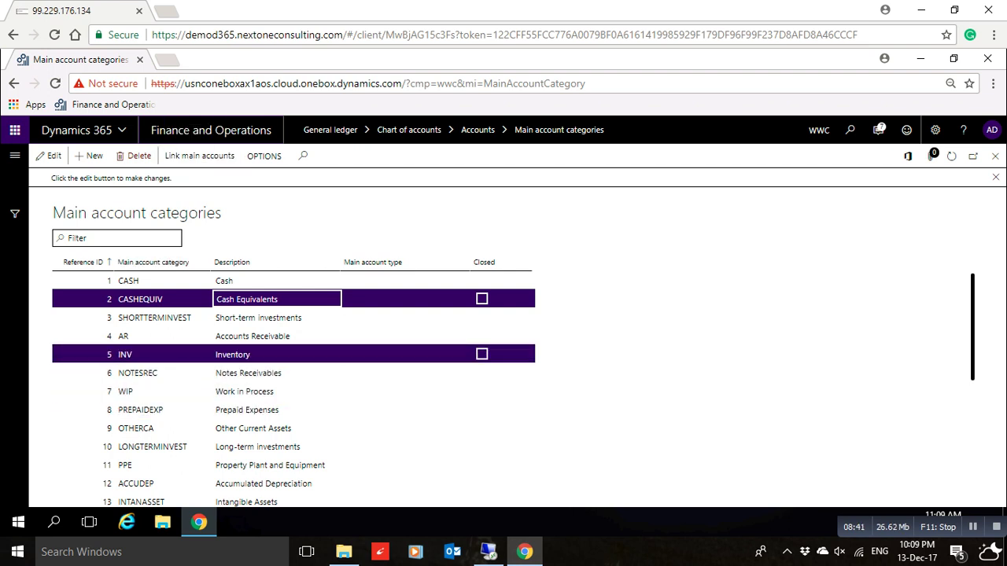
left_click(254, 355)
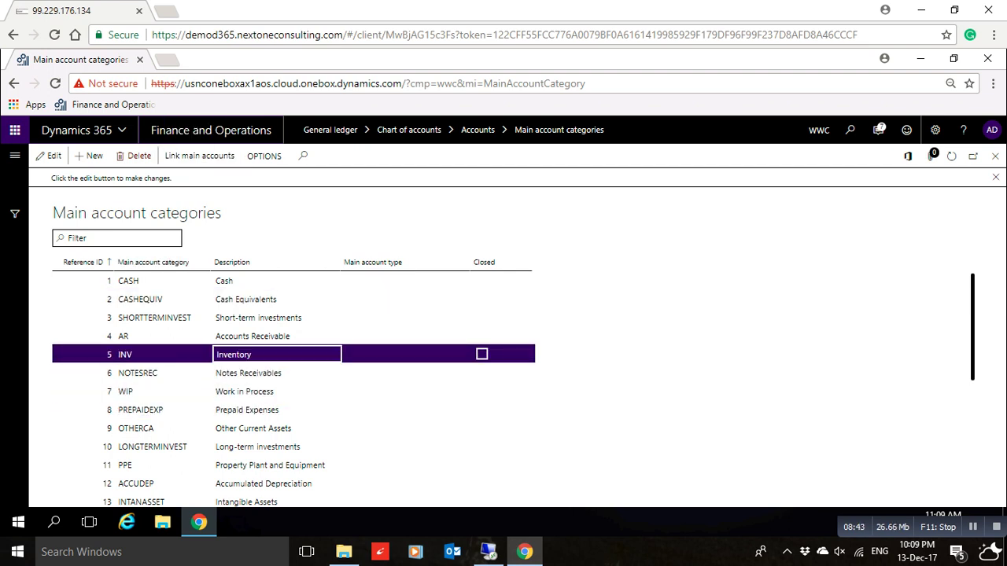
left_click(254, 428)
left_click(236, 446)
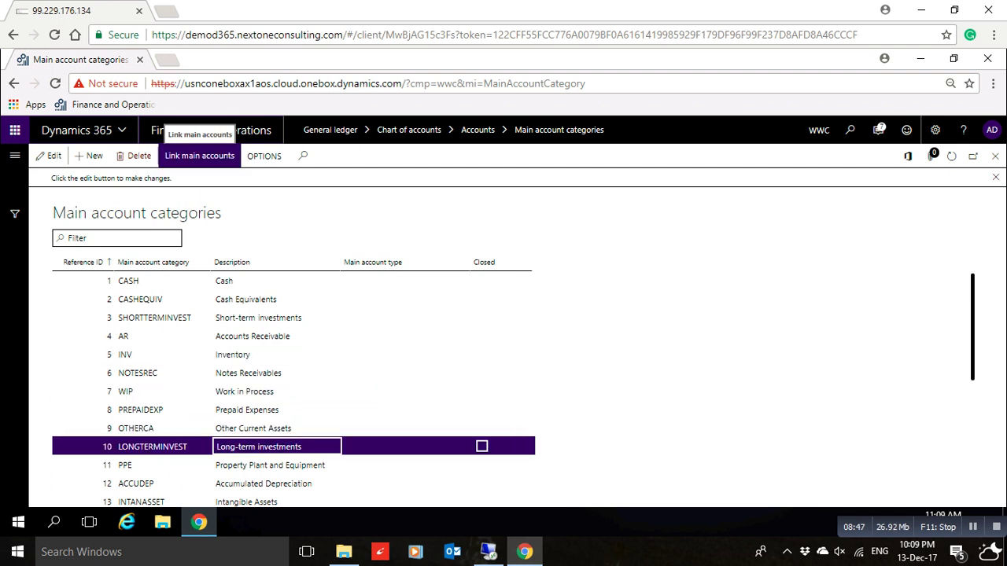
left_click(199, 155)
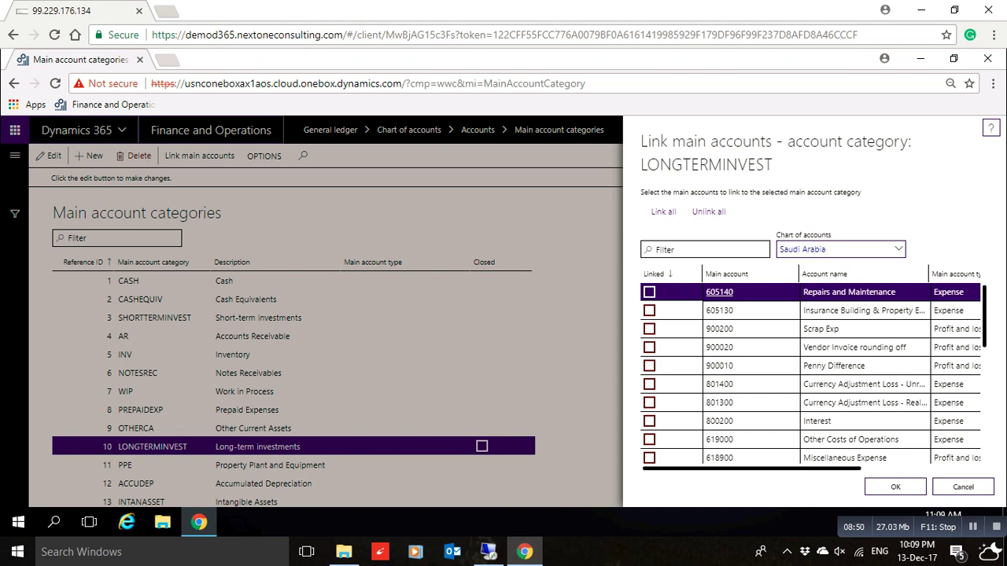
left_click(963, 487)
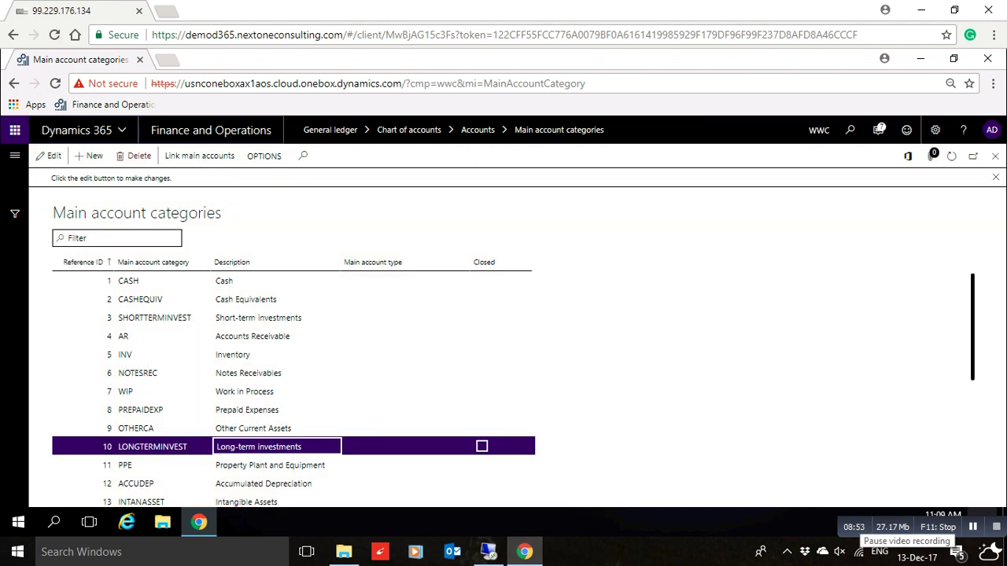